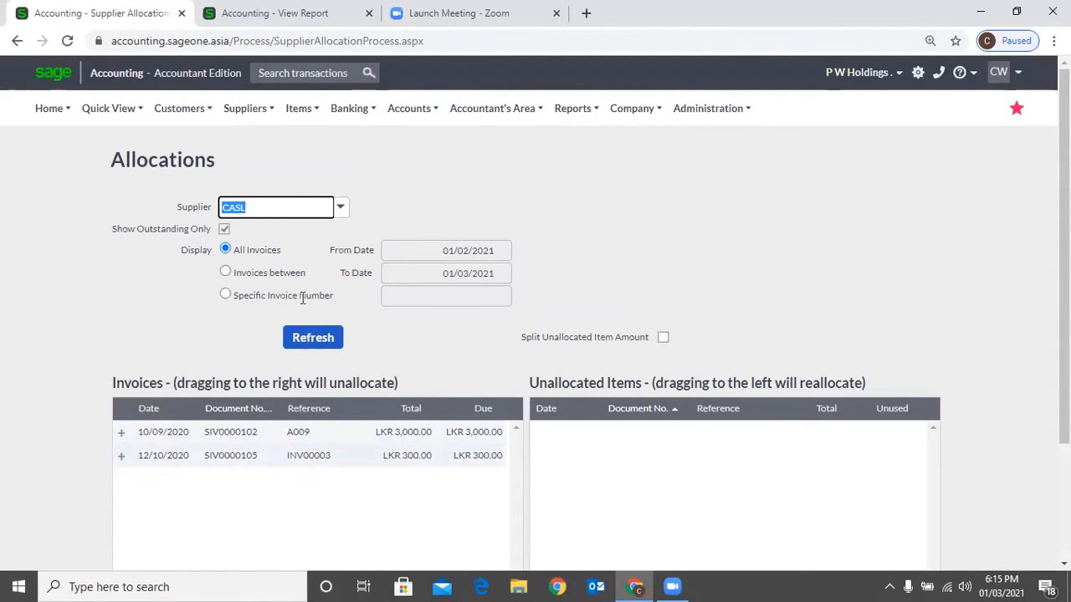
# - Turn off Show Outstanding Only for supplier CASL and refresh the invoice list, accepting the loss of unsaved changes
pyautogui.click(226, 229)
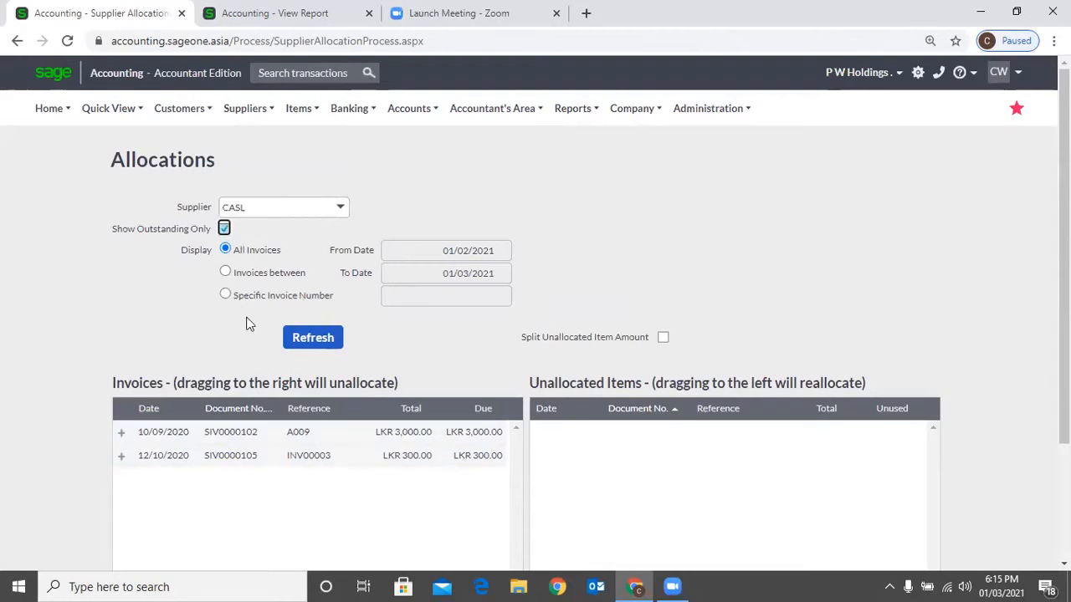
pyautogui.click(332, 348)
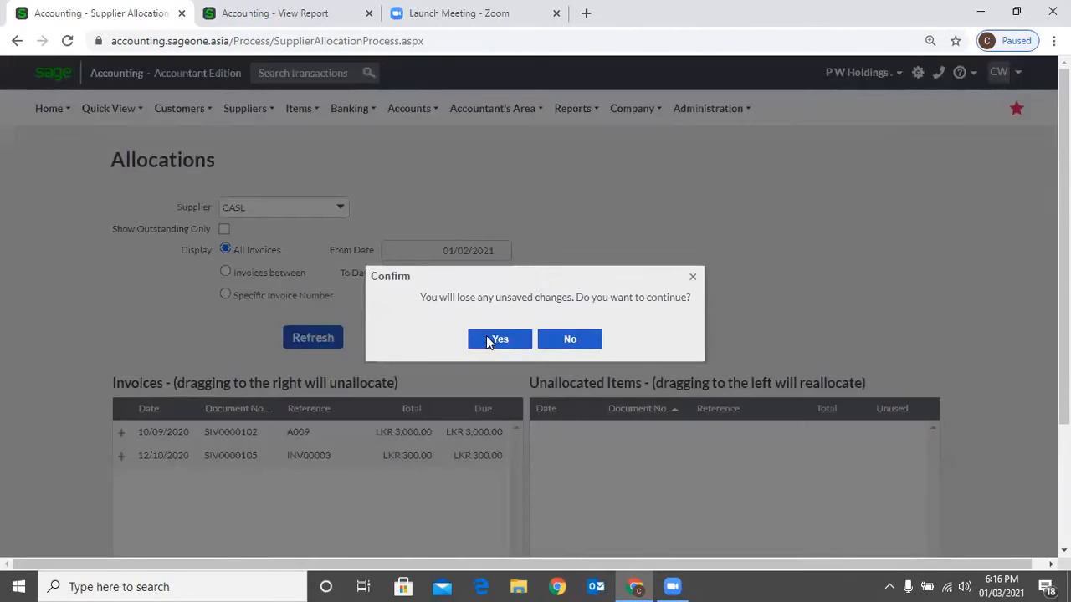
pyautogui.click(487, 337)
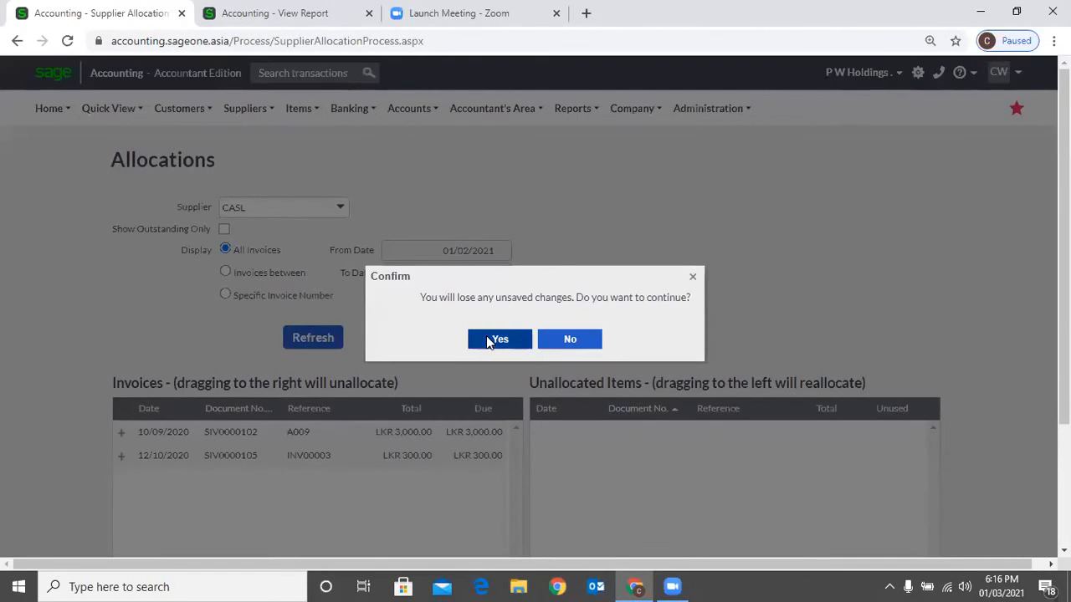
# - Expand invoices SIV0000099 and SIV0000100 to examine the payments allocated to them, and collapse both again
pyautogui.scroll(-2, 376, 410)
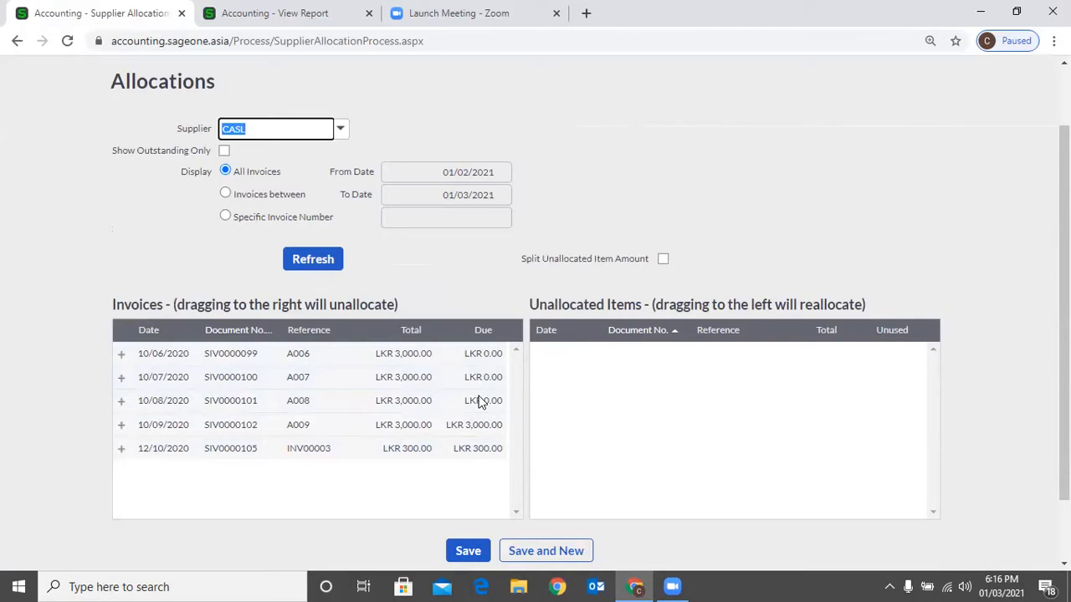
pyautogui.click(120, 353)
pyautogui.click(122, 426)
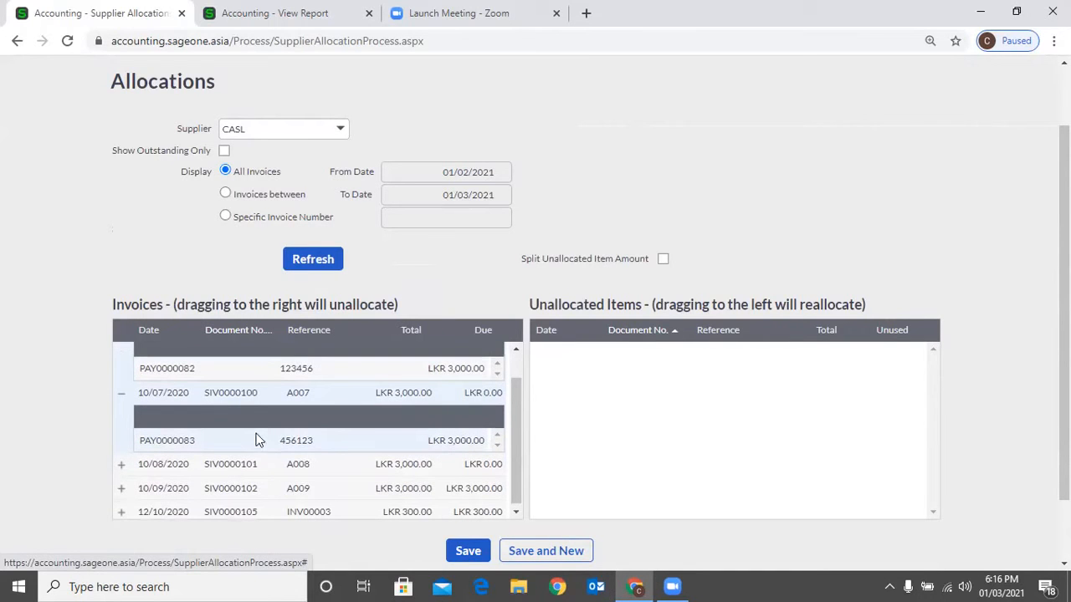
pyautogui.scroll(1, 188, 412)
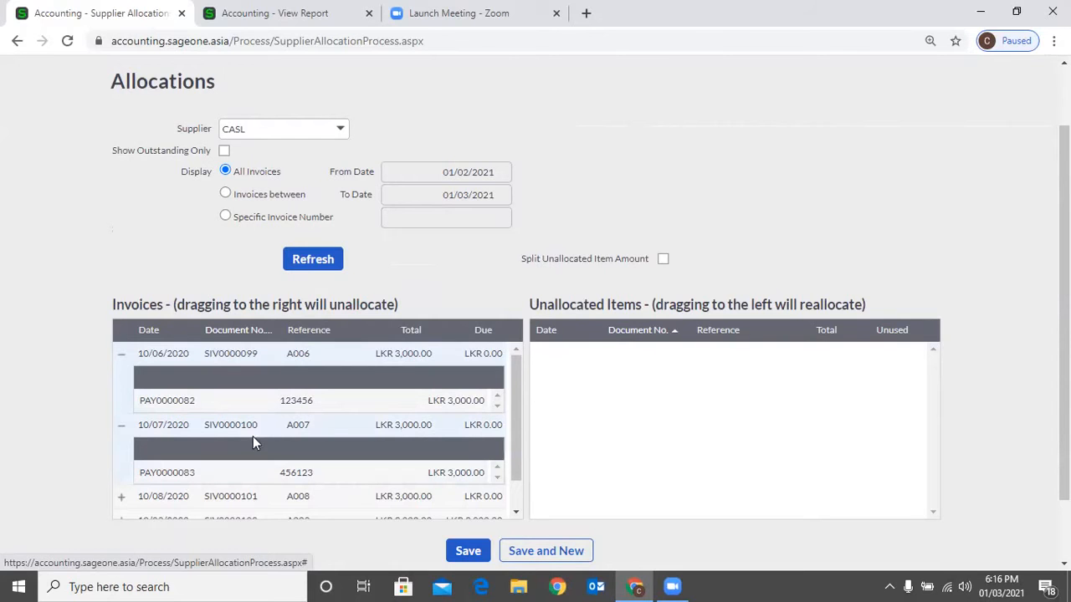
pyautogui.scroll(-1, 155, 437)
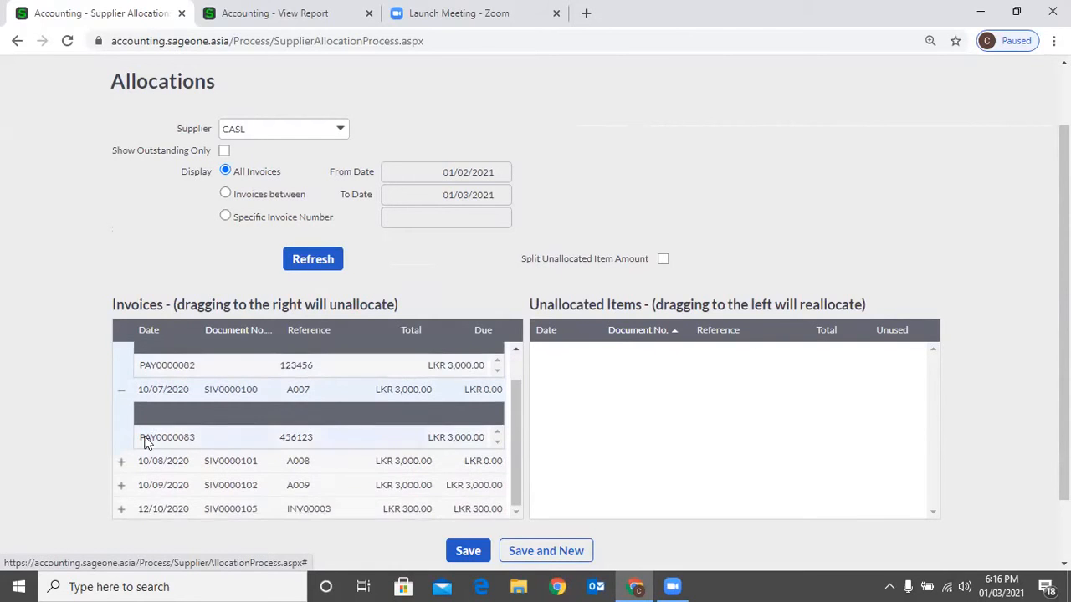
pyautogui.click(120, 390)
pyautogui.click(121, 354)
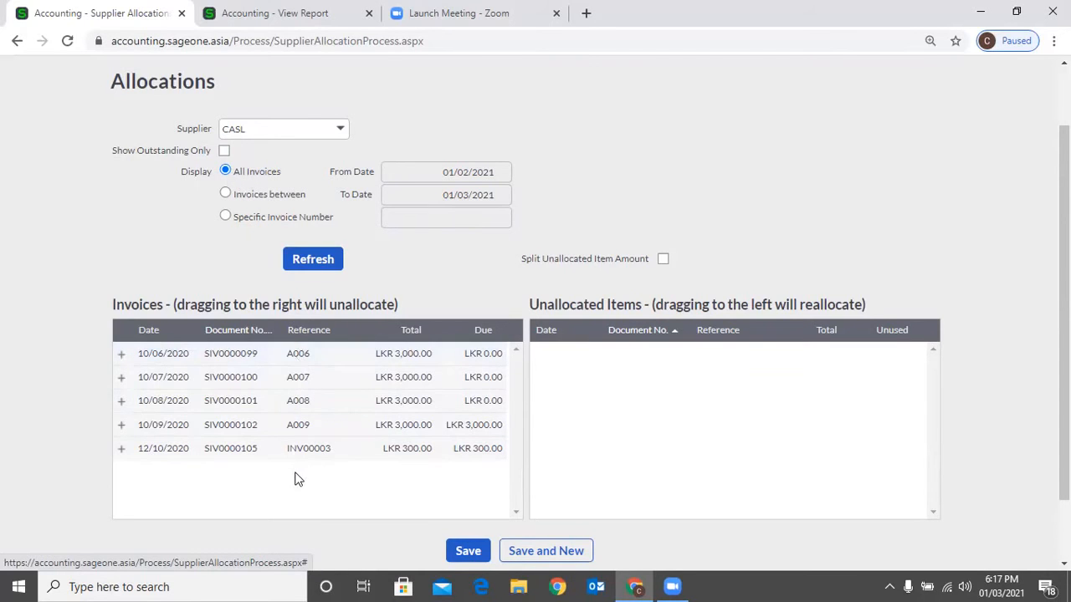
# - Switch the display to invoices between two dates and set the From Date to 01/06/2020
pyautogui.click(228, 195)
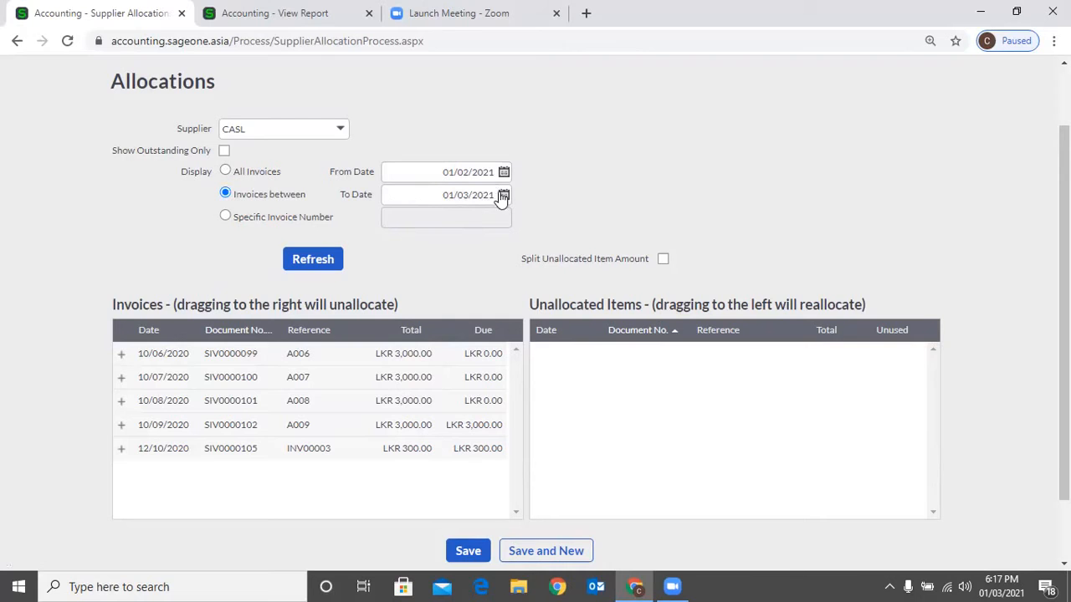
pyautogui.click(448, 190)
pyautogui.click(448, 190)
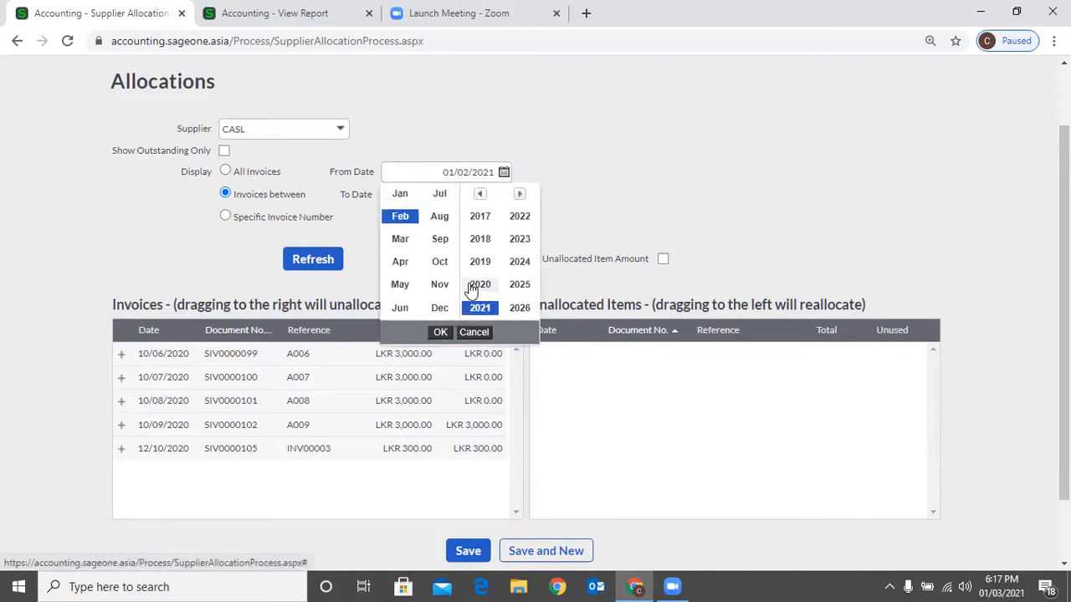
pyautogui.click(473, 286)
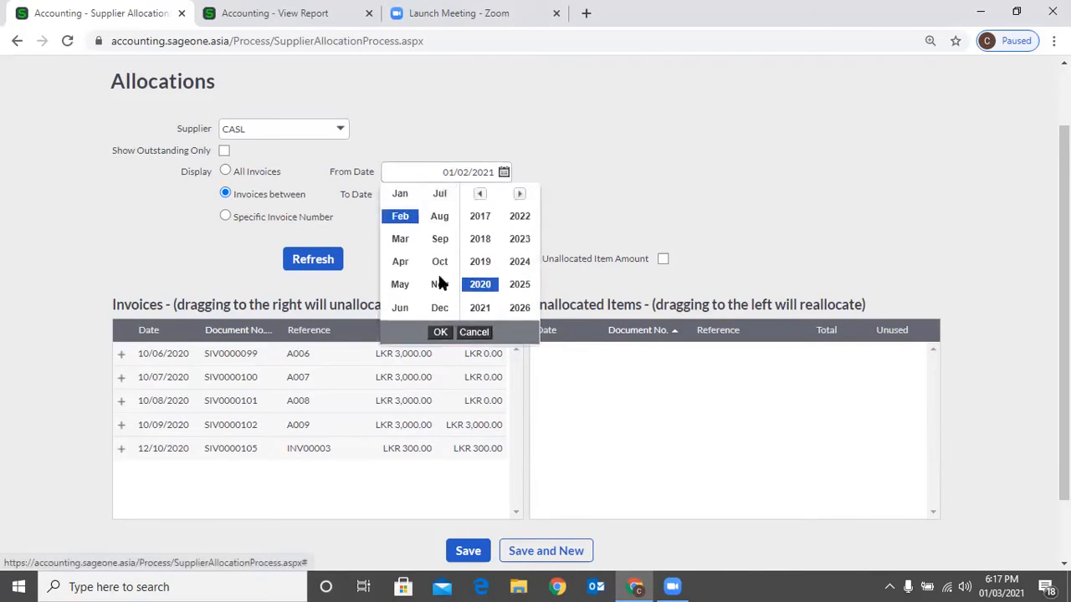
pyautogui.click(400, 308)
pyautogui.click(440, 332)
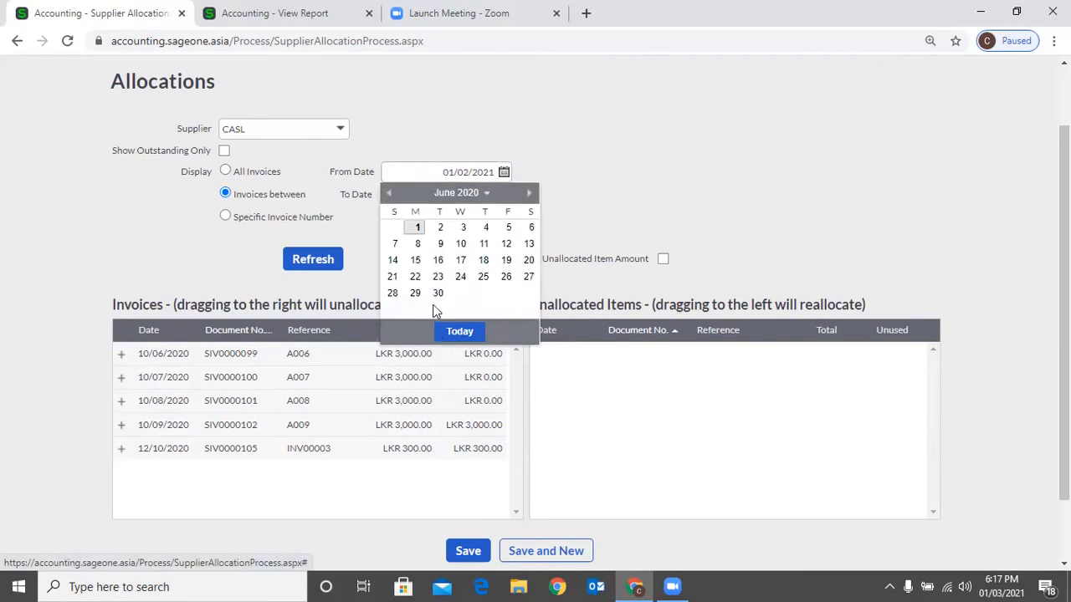
pyautogui.click(417, 227)
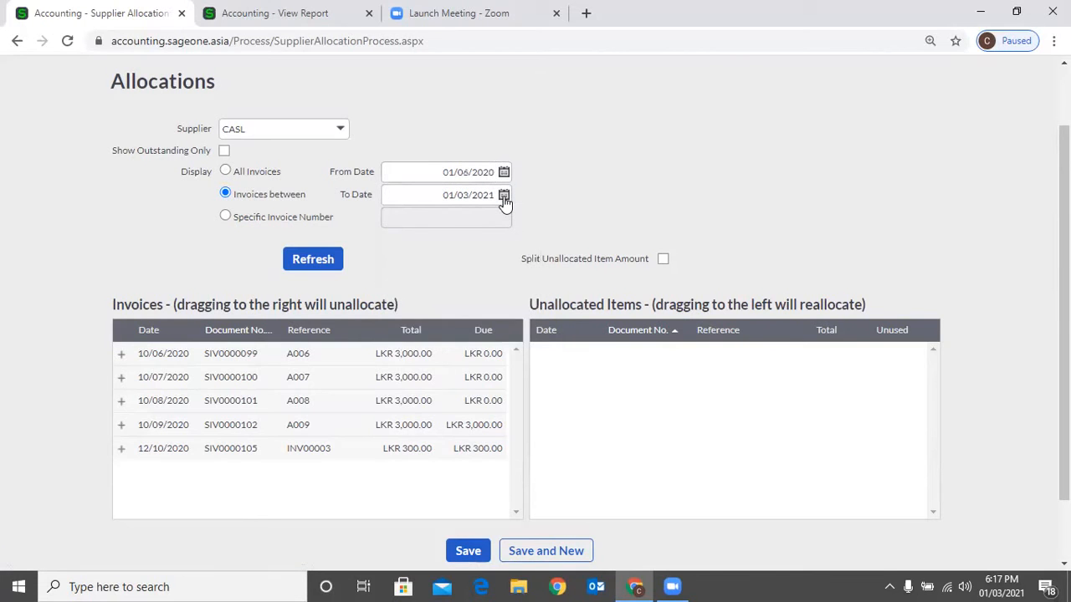
# - Set the To Date to 30/06/2020 and refresh the invoice list for that period
pyautogui.click(504, 195)
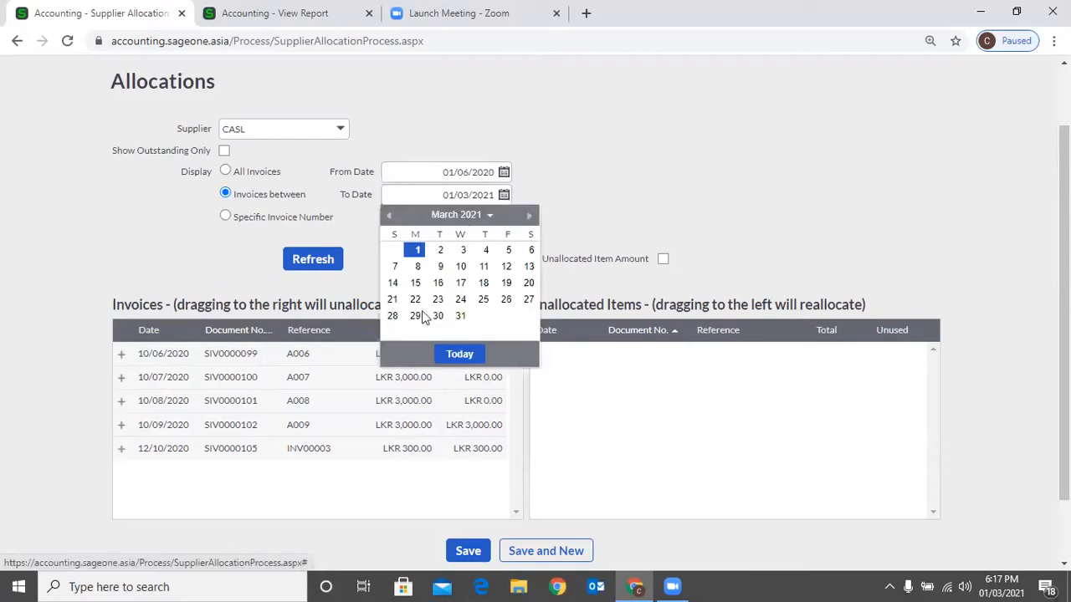
pyautogui.click(462, 215)
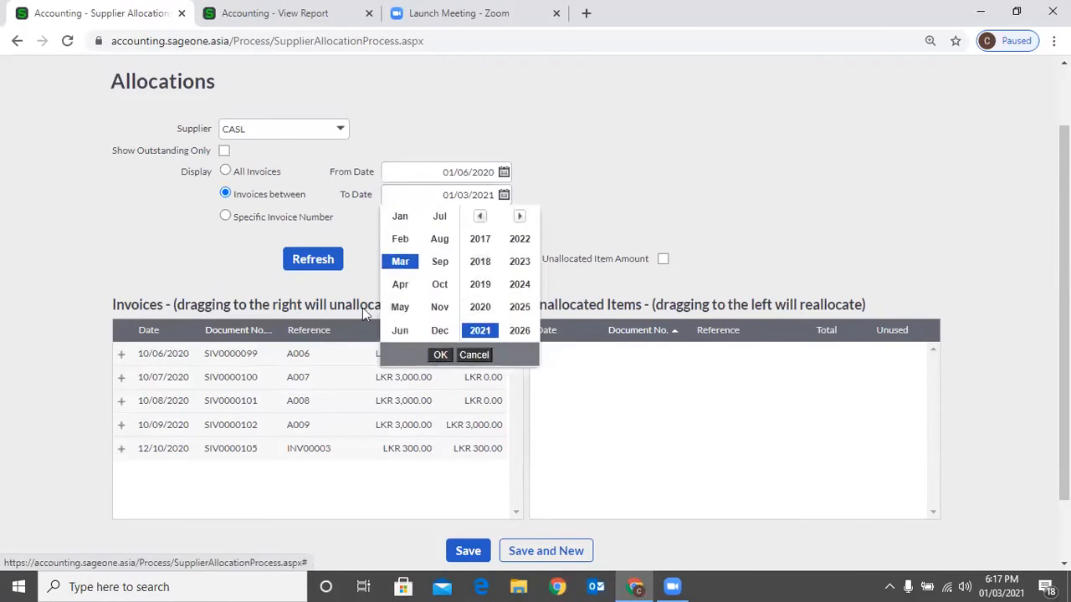
pyautogui.click(480, 307)
pyautogui.click(400, 330)
pyautogui.click(440, 355)
pyautogui.click(437, 315)
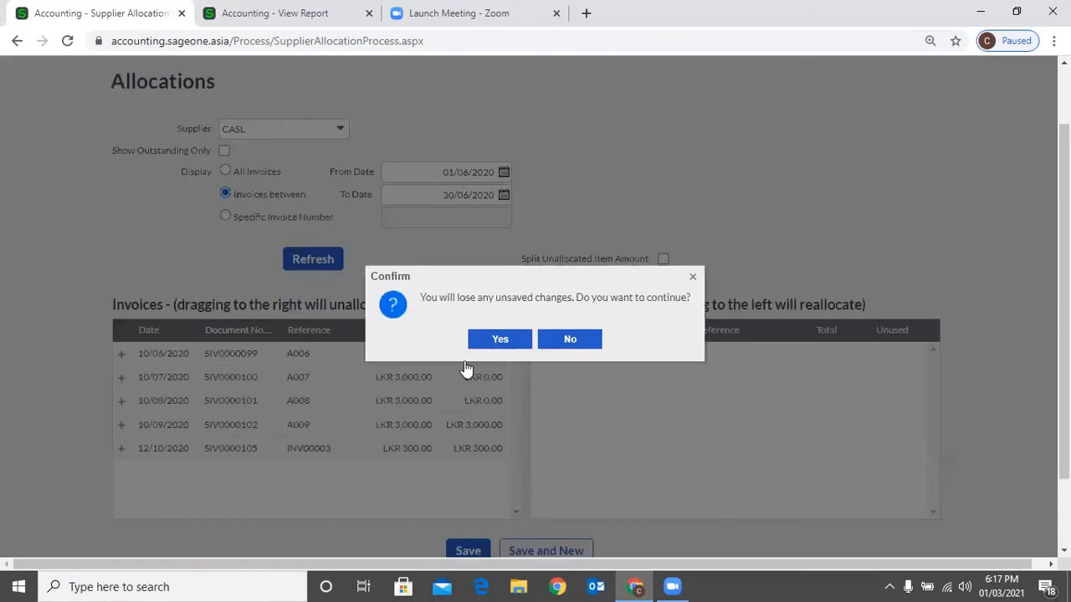
pyautogui.press('Return')
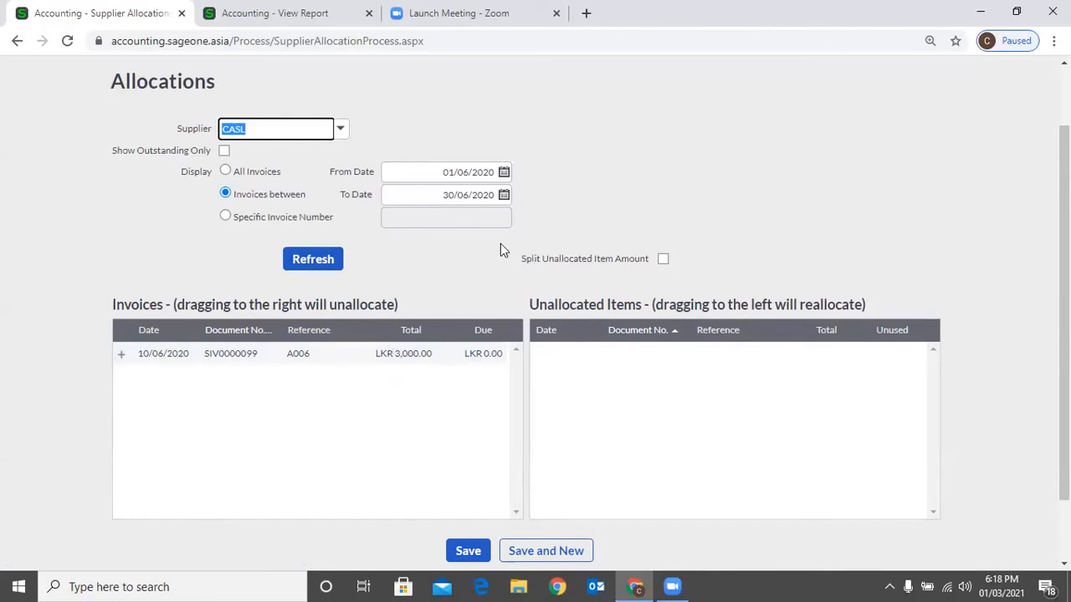
# - Switch the display back to all invoices and refresh the list, accepting the loss of unsaved changes
pyautogui.click(225, 170)
pyautogui.click(297, 260)
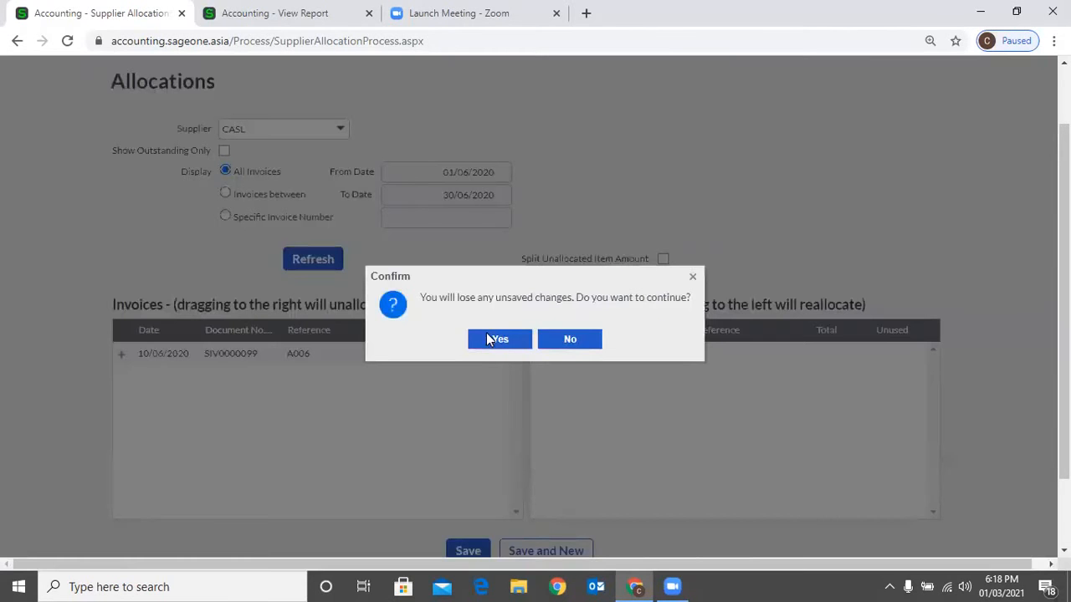
pyautogui.click(486, 332)
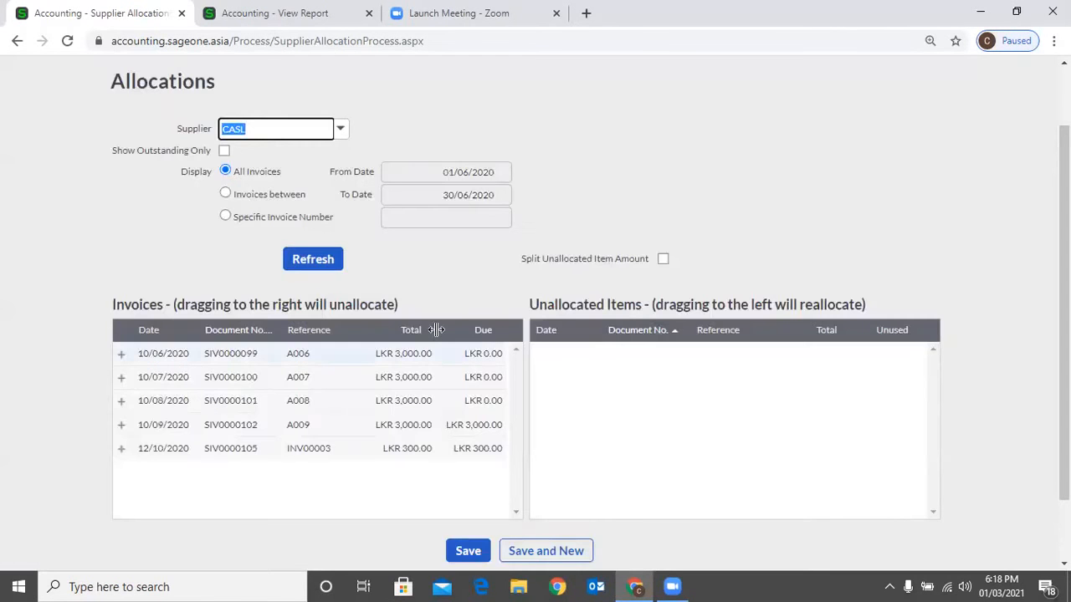
# - Filter the list by specific invoice number SIV0000100 and refresh it
pyautogui.click(226, 216)
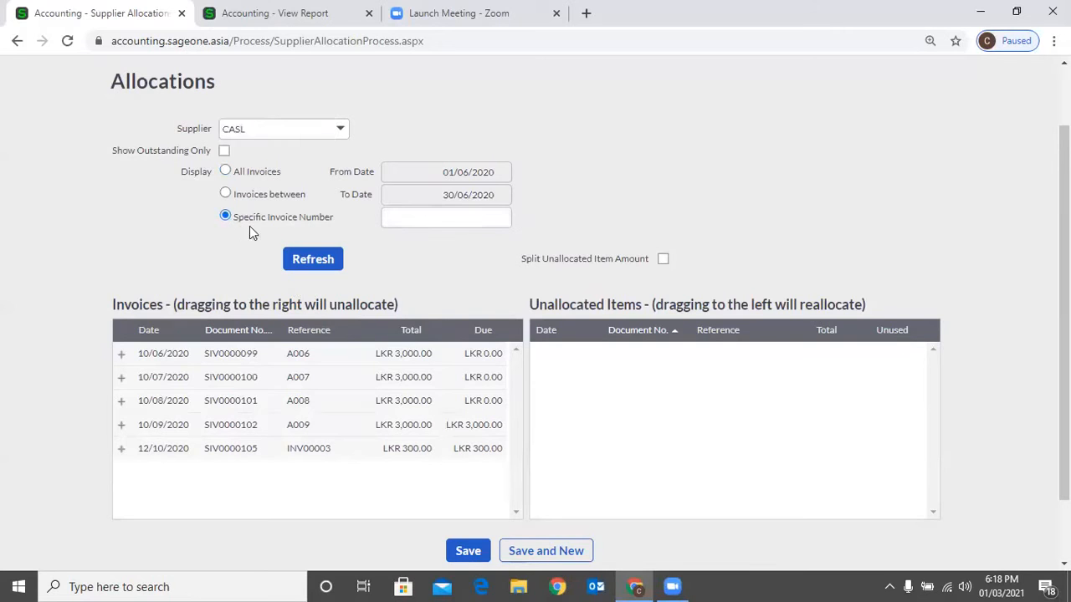
pyautogui.click(427, 220)
pyautogui.write('SIV')
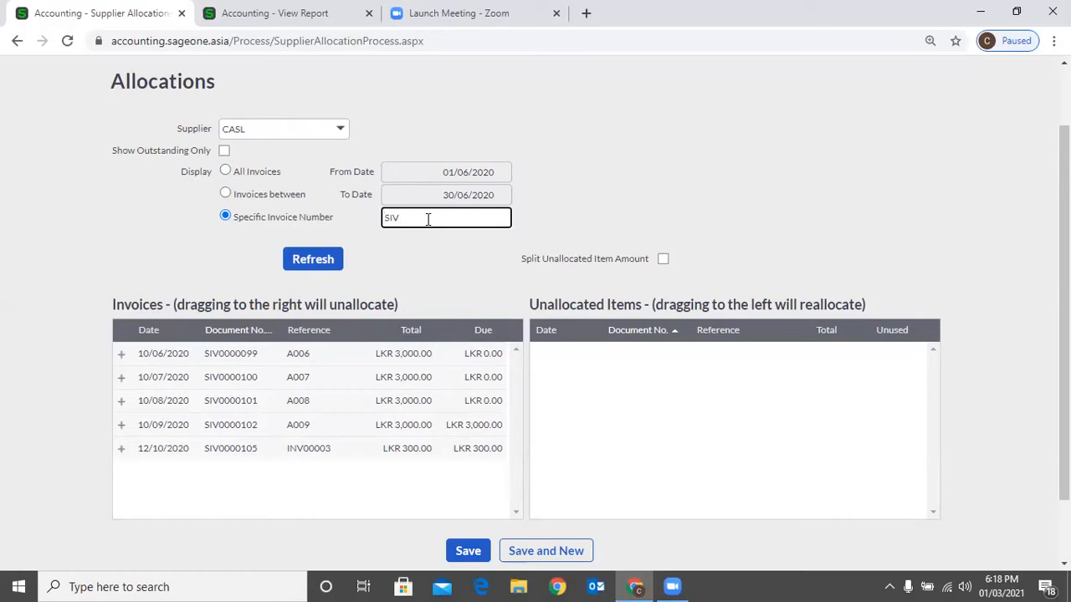
pyautogui.write('0000100')
pyautogui.click(317, 266)
pyautogui.click(316, 266)
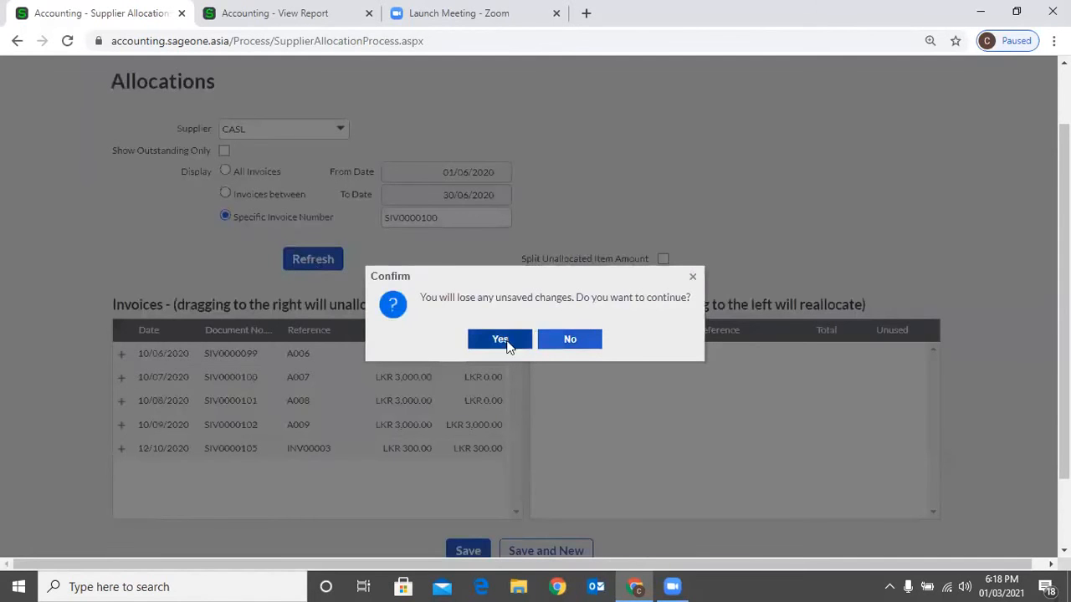
pyautogui.click(502, 341)
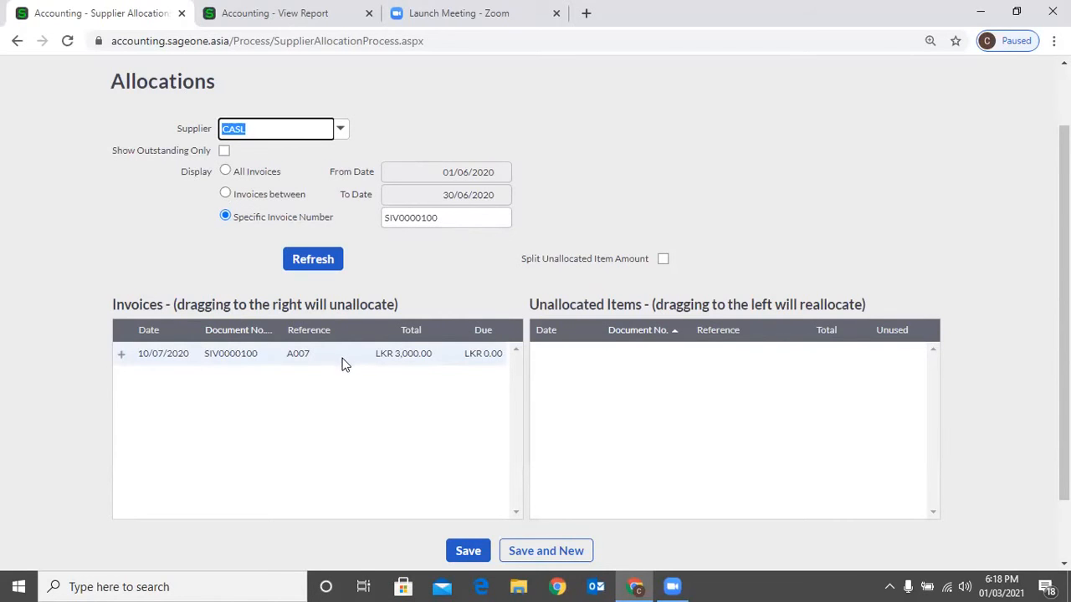
# - Clear the invoice number filter by displaying all invoices again and refreshing the list
pyautogui.click(293, 261)
pyautogui.click(219, 173)
pyautogui.click(310, 259)
pyautogui.click(310, 259)
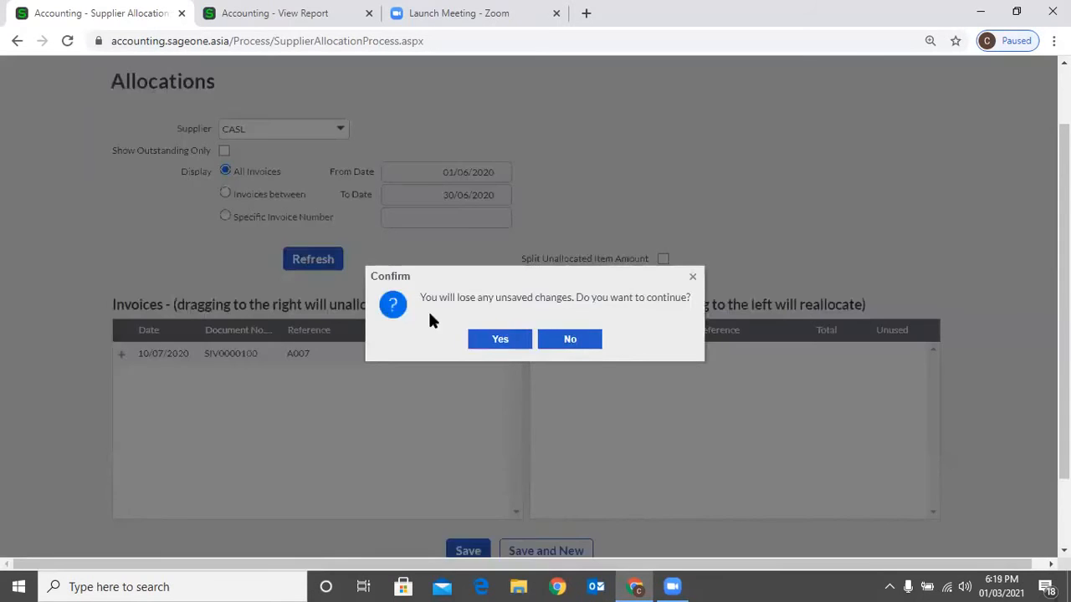
pyautogui.click(501, 335)
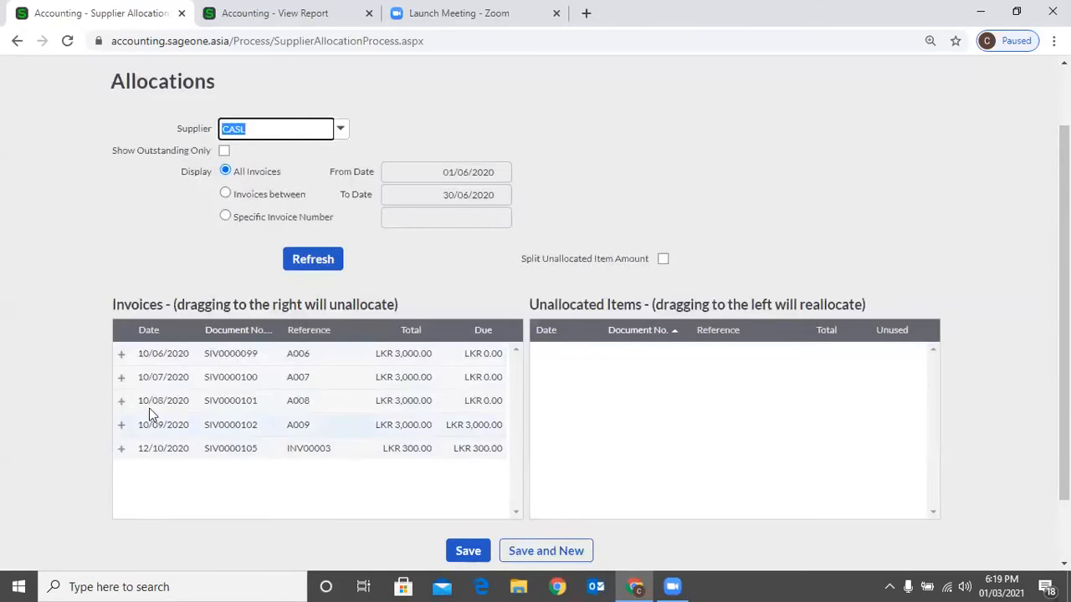
# - Expand invoices SIV0000101, SIV0000100 and SIV0000099 to show the payments allocated to each
pyautogui.click(261, 410)
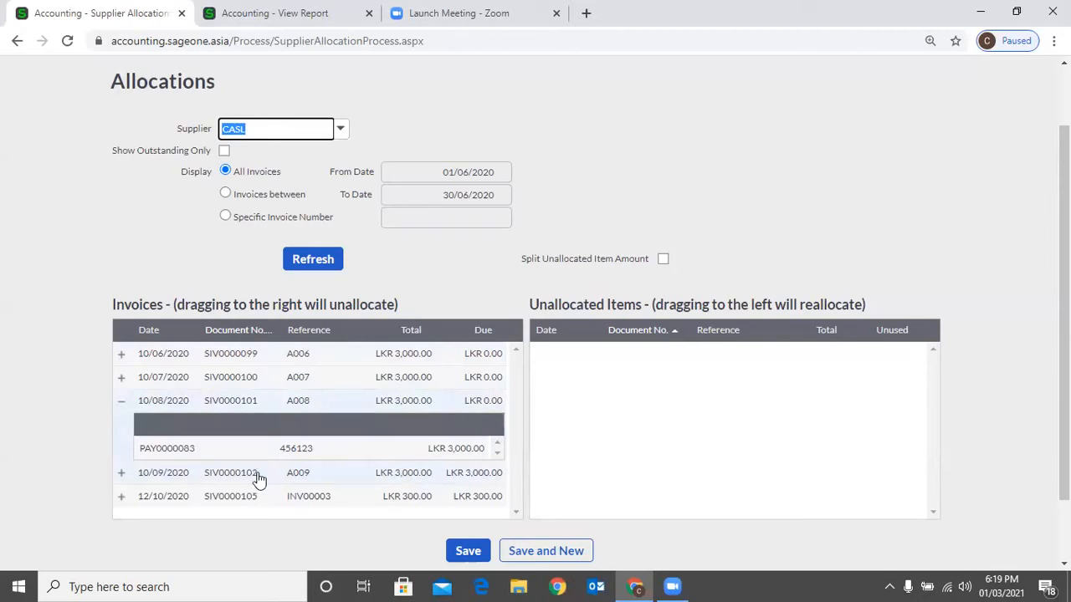
pyautogui.click(118, 384)
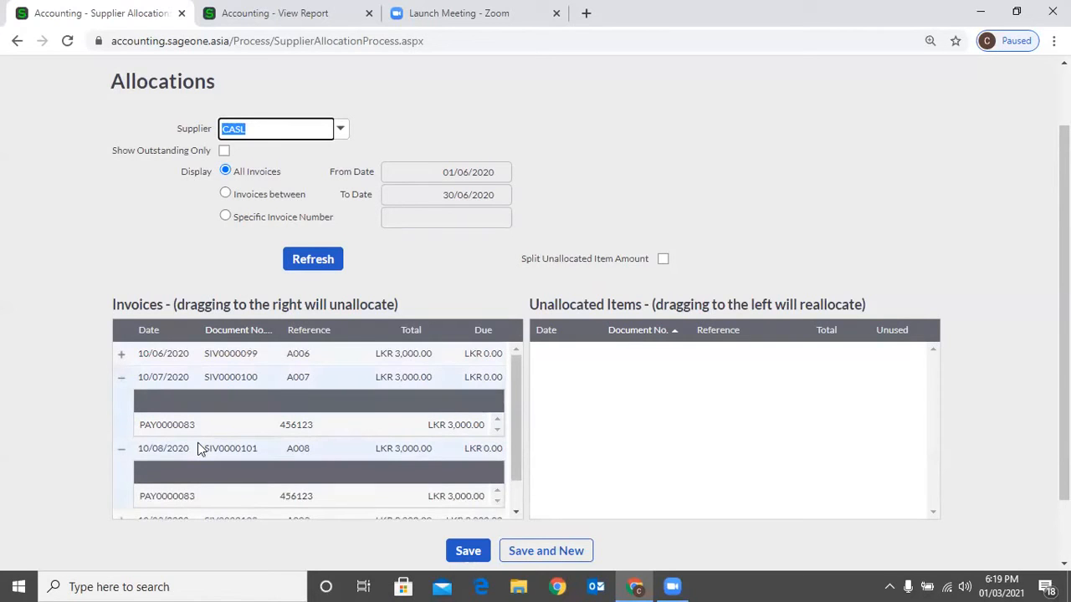
pyautogui.click(122, 355)
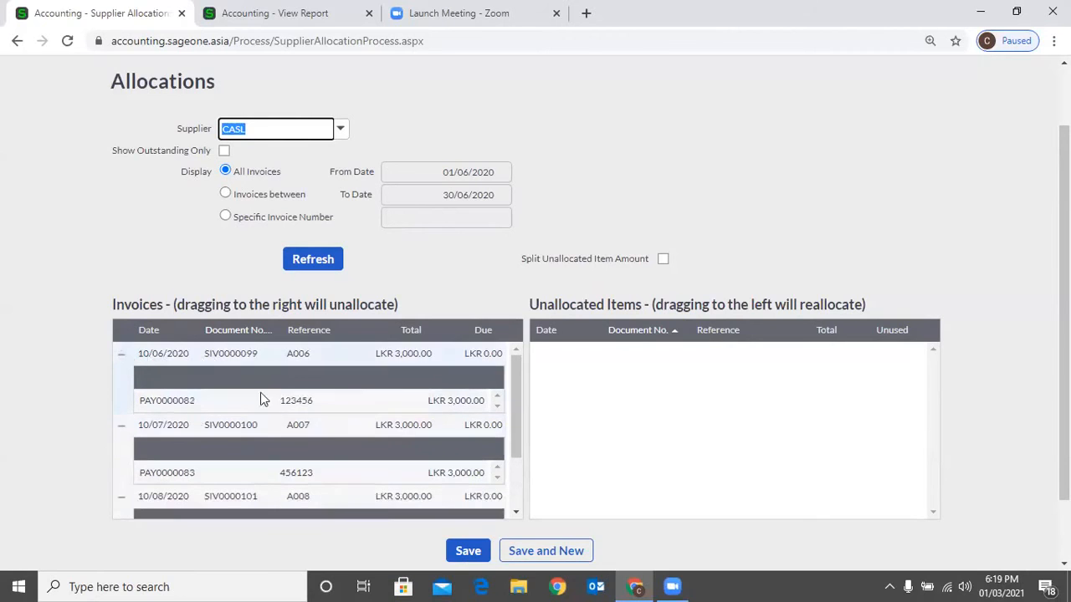
# - Unallocate payment PAY0000082 from invoice SIV0000099 and payment PAY0000083 from invoice SIV0000100
pyautogui.click(310, 409)
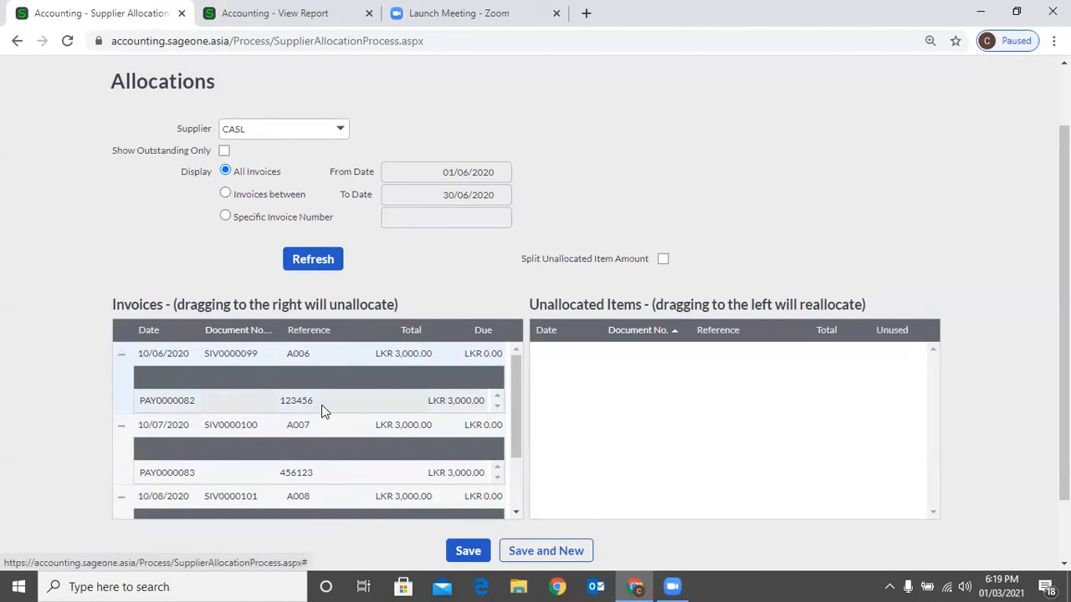
pyautogui.moveTo(322, 405); pyautogui.dragTo(217, 388)
pyautogui.click(121, 359)
pyautogui.click(121, 360)
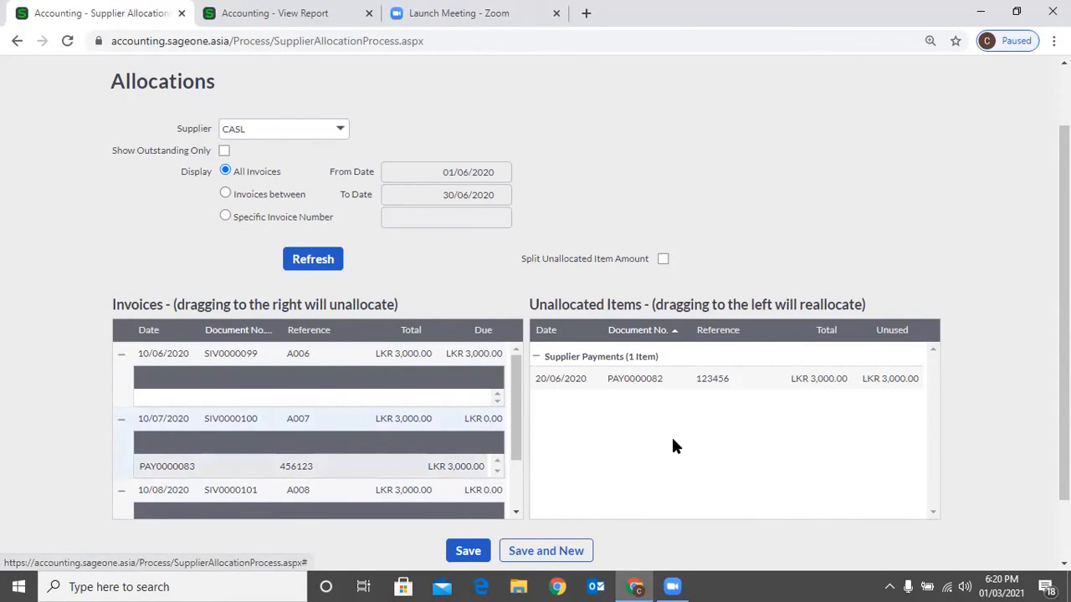
pyautogui.moveTo(671, 440); pyautogui.dragTo(684, 433)
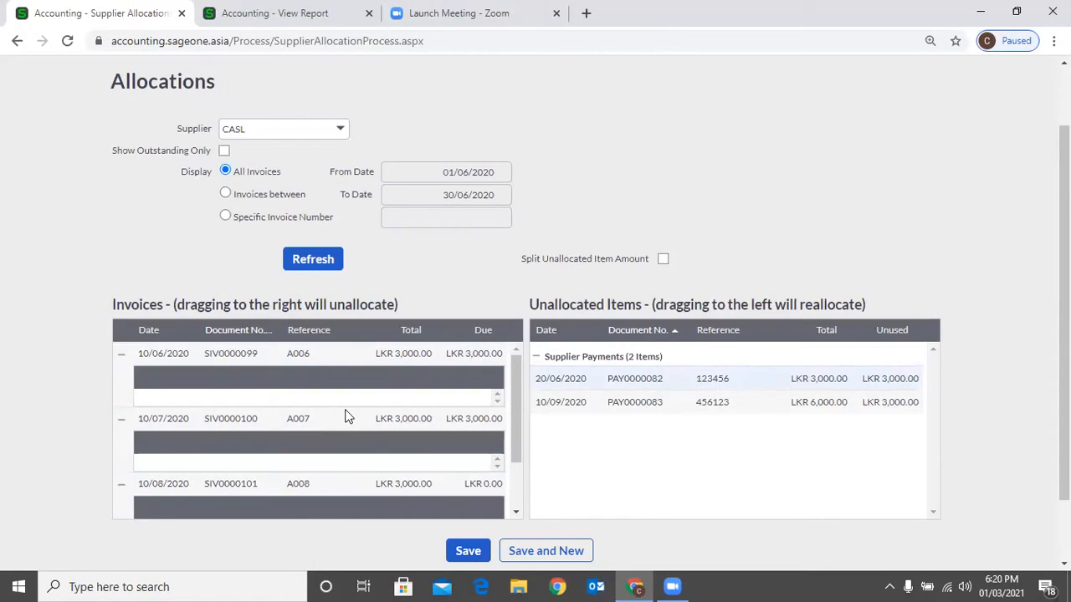
# - Allocate payment PAY0000082 to invoice SIV0000100 and payment PAY0000083 to invoice SIV0000099
pyautogui.moveTo(753, 379); pyautogui.dragTo(521, 404)
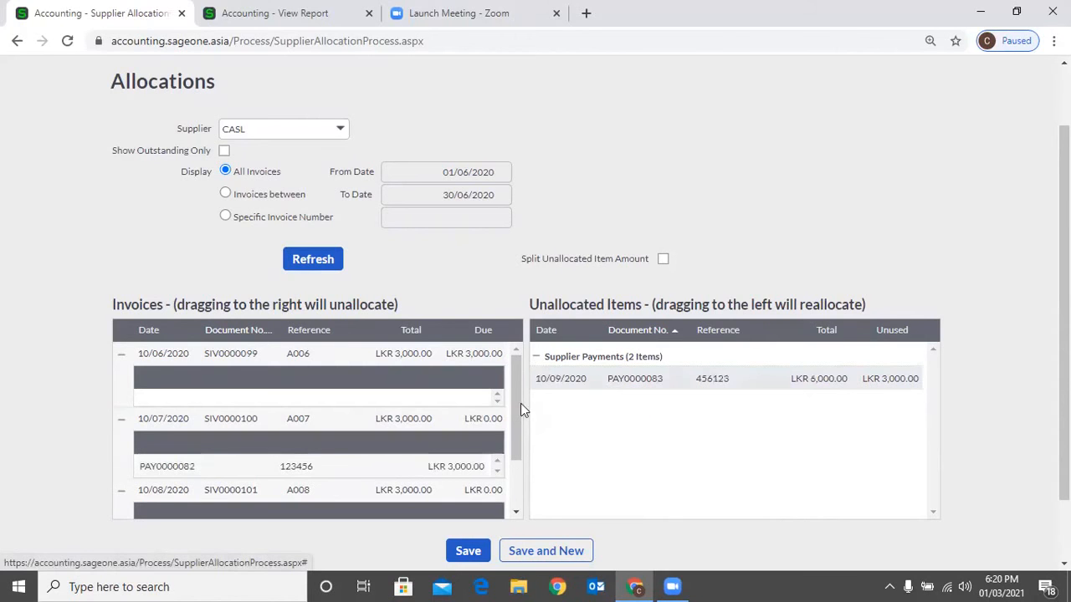
pyautogui.moveTo(585, 379); pyautogui.dragTo(445, 365)
pyautogui.moveTo(520, 403); pyautogui.dragTo(254, 408)
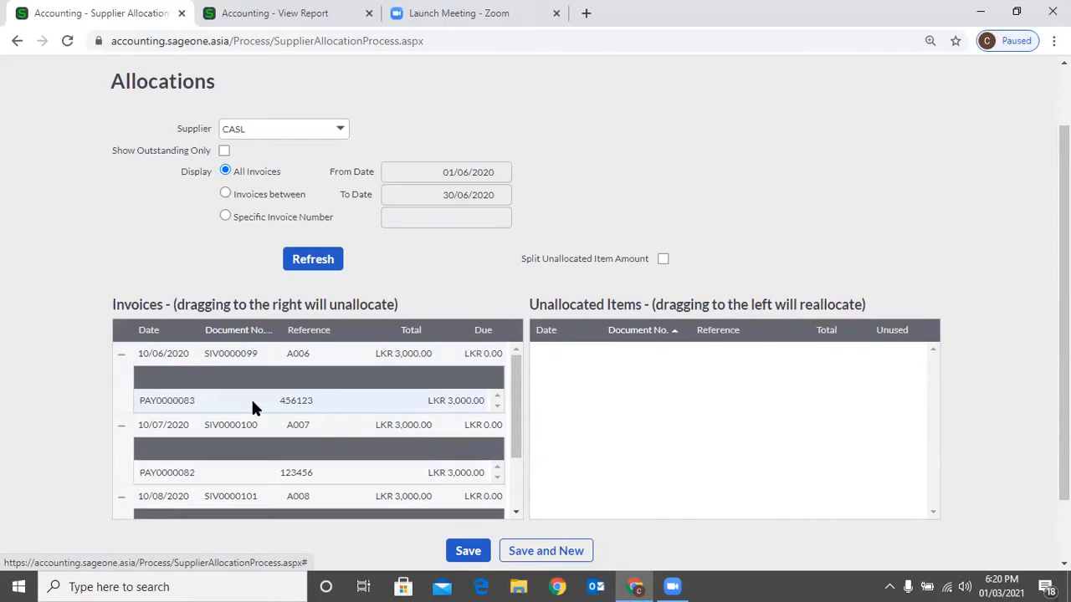
# - Unallocate the payments from invoices SIV0000099, SIV0000100 and SIV0000101 so that all of them are unallocated items
pyautogui.moveTo(254, 407); pyautogui.dragTo(798, 453)
pyautogui.moveTo(435, 466); pyautogui.dragTo(820, 473)
pyautogui.scroll(-2, 139, 424)
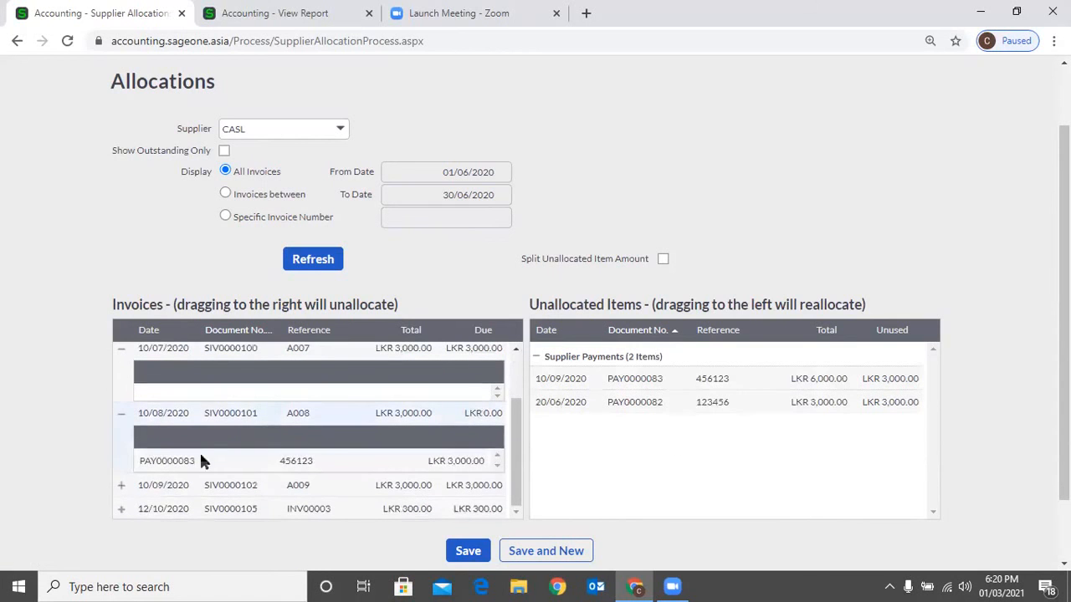
pyautogui.moveTo(162, 459); pyautogui.dragTo(686, 480)
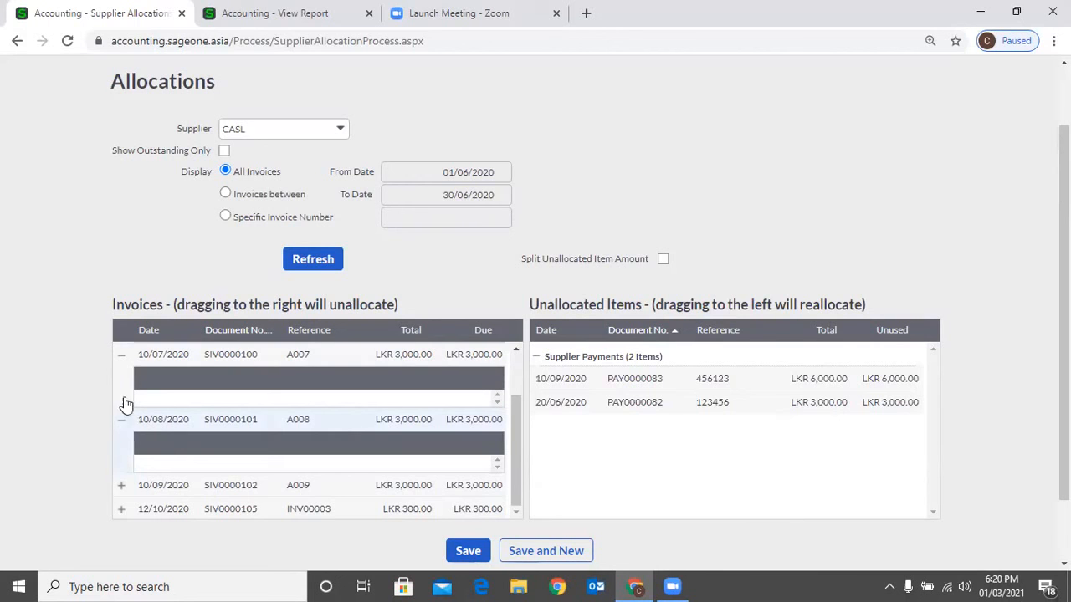
# - Collapse the payment details of invoices SIV0000101, SIV0000100 and SIV0000099 in the invoice list
pyautogui.click(126, 425)
pyautogui.click(120, 358)
pyautogui.click(120, 355)
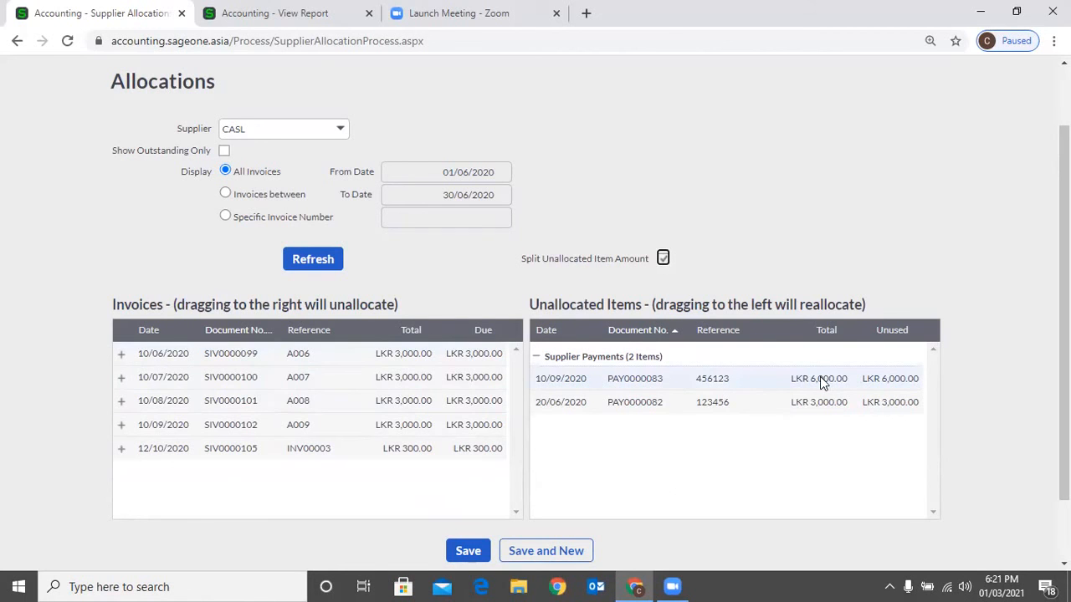
pyautogui.moveTo(820, 381); pyautogui.dragTo(245, 374)
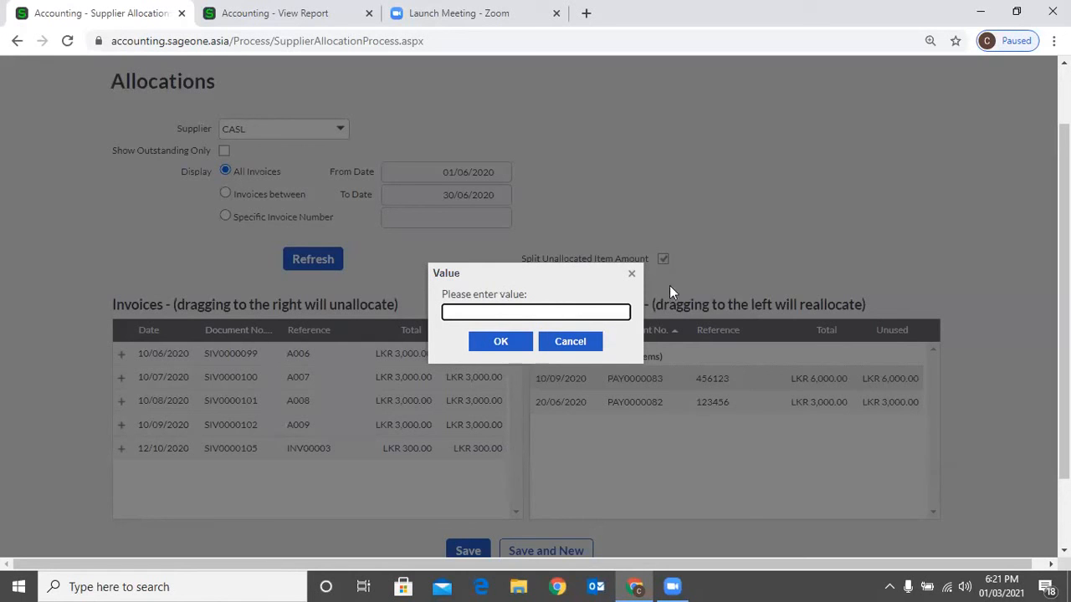
pyautogui.click(569, 342)
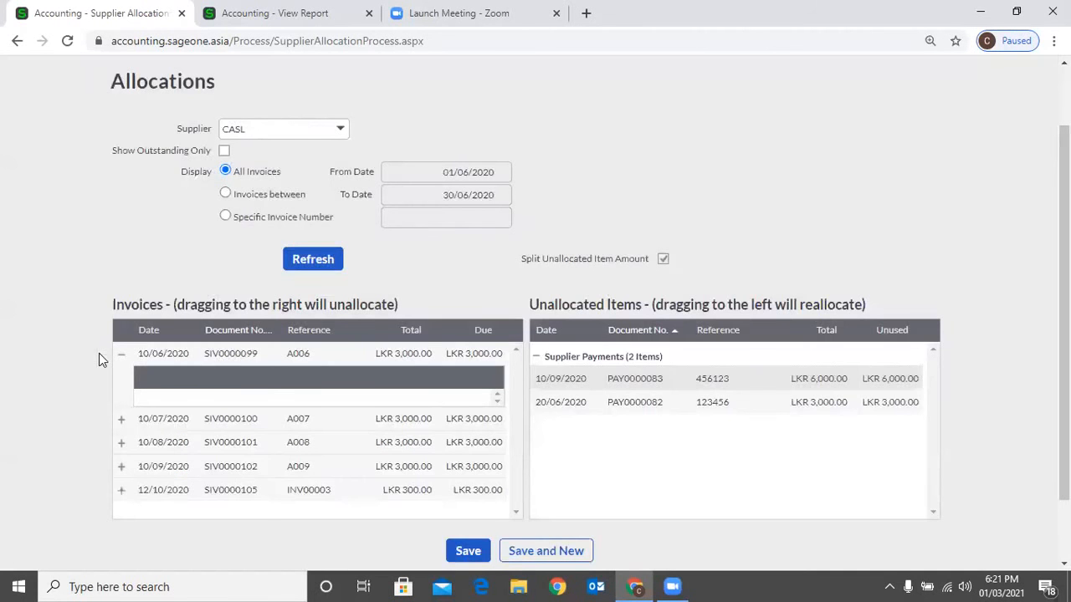
pyautogui.moveTo(550, 387); pyautogui.dragTo(527, 356)
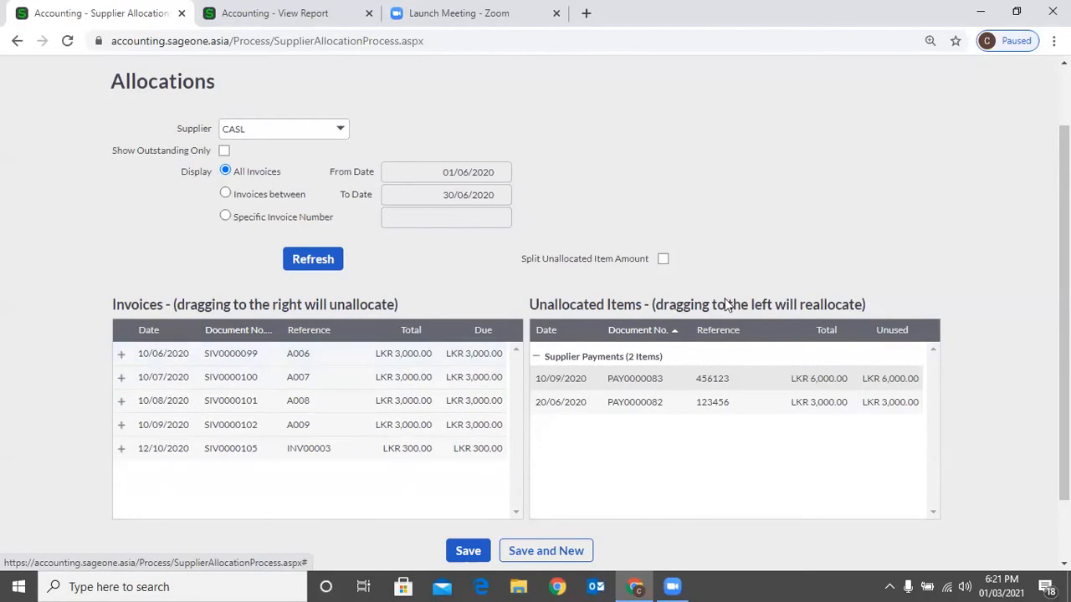
# - Enable splitting of unallocated item amounts and allocate LKR 1,000 of payment PAY0000083 to invoice SIV0000099
pyautogui.click(664, 260)
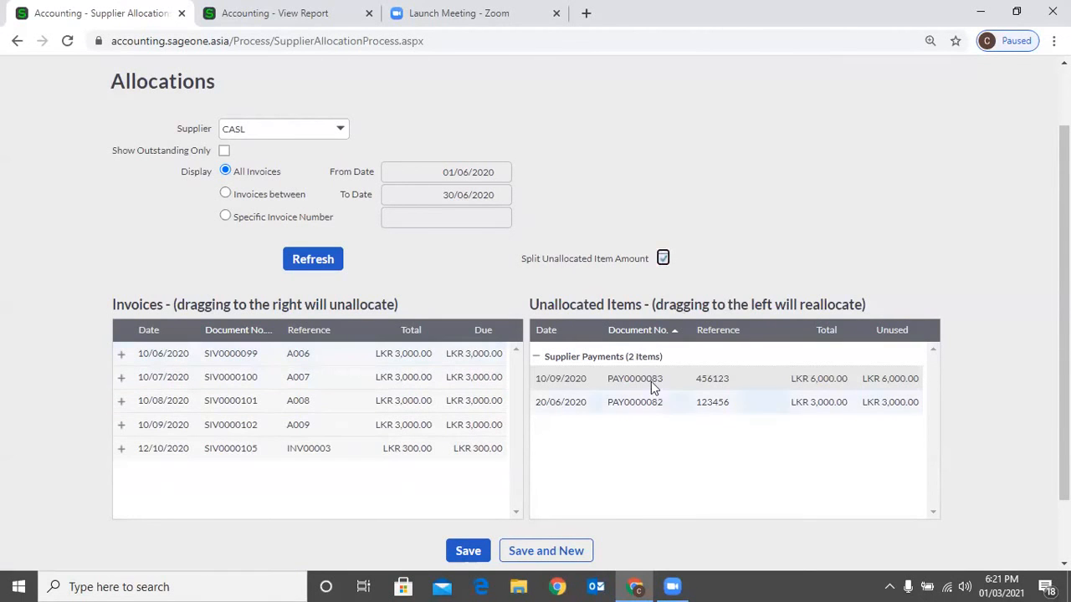
pyautogui.moveTo(651, 382); pyautogui.dragTo(481, 271)
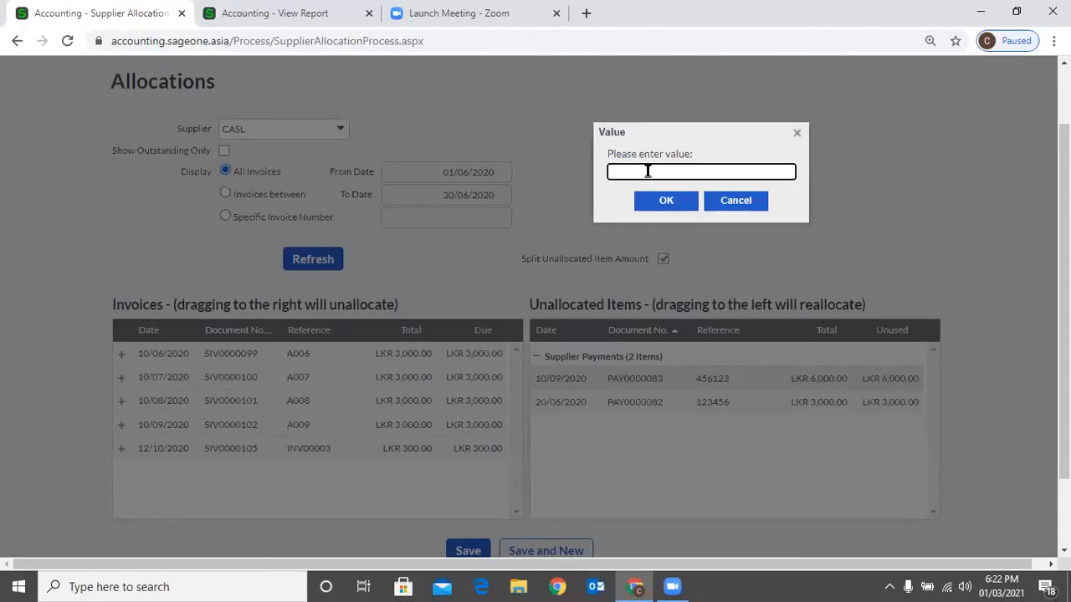
pyautogui.write('1000')
pyautogui.click(654, 200)
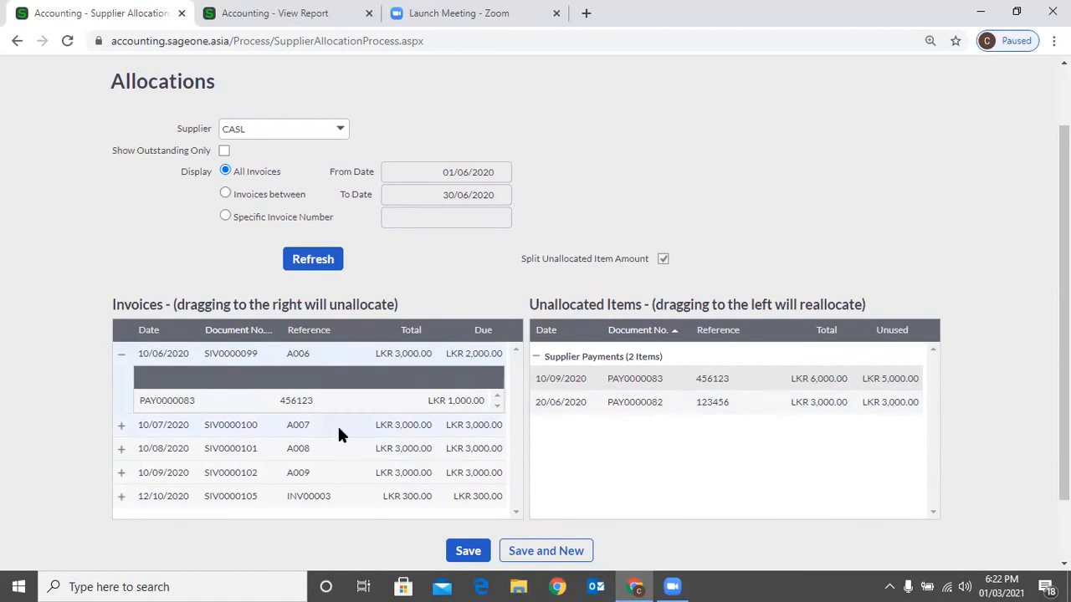
# - Allocate LKR 1,000 of payment PAY0000083 to invoice SIV0000100
pyautogui.moveTo(796, 379); pyautogui.dragTo(420, 407)
pyautogui.moveTo(420, 408); pyautogui.dragTo(420, 408)
pyautogui.press('Return')
# - Allocate LKR 1,000 of payment PAY0000083 to invoice SIV0000101
pyautogui.scroll(-1, 449, 466)
pyautogui.scroll(-1, 452, 467)
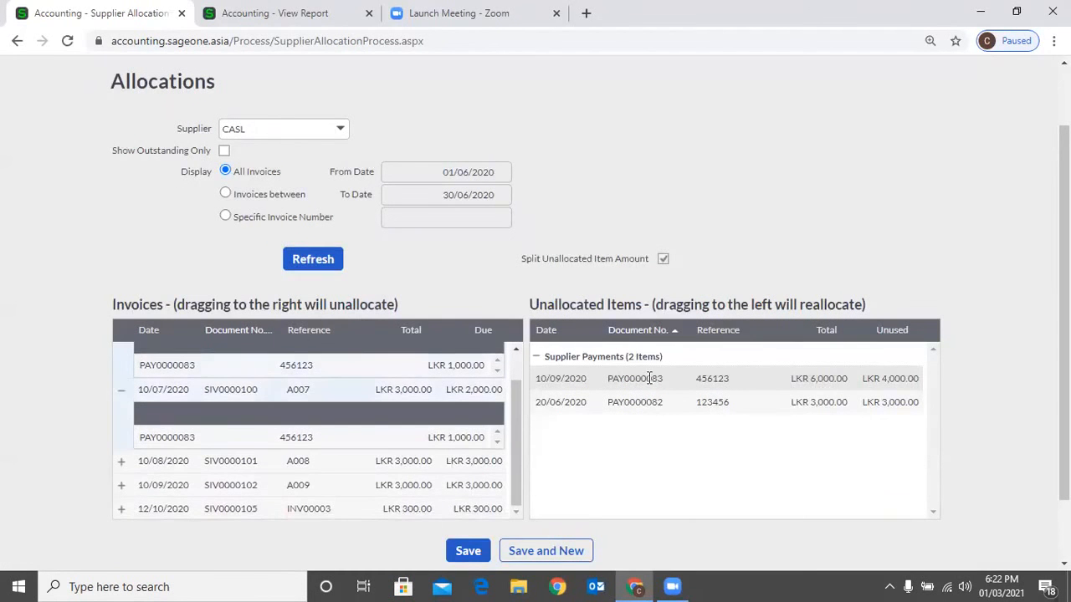
pyautogui.moveTo(460, 459); pyautogui.dragTo(481, 307)
pyautogui.write('1000')
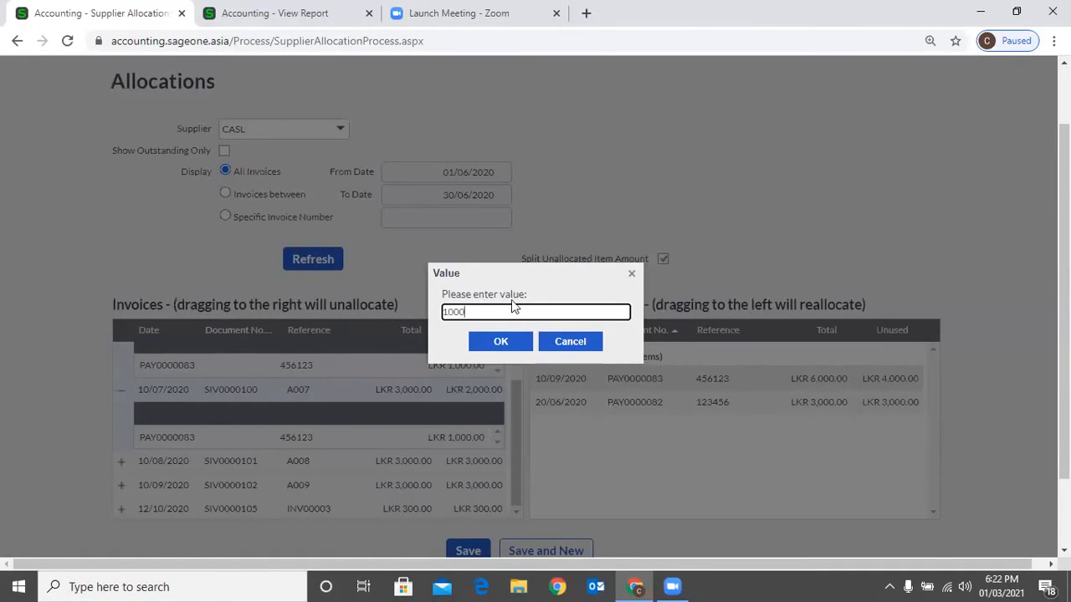
pyautogui.click(515, 343)
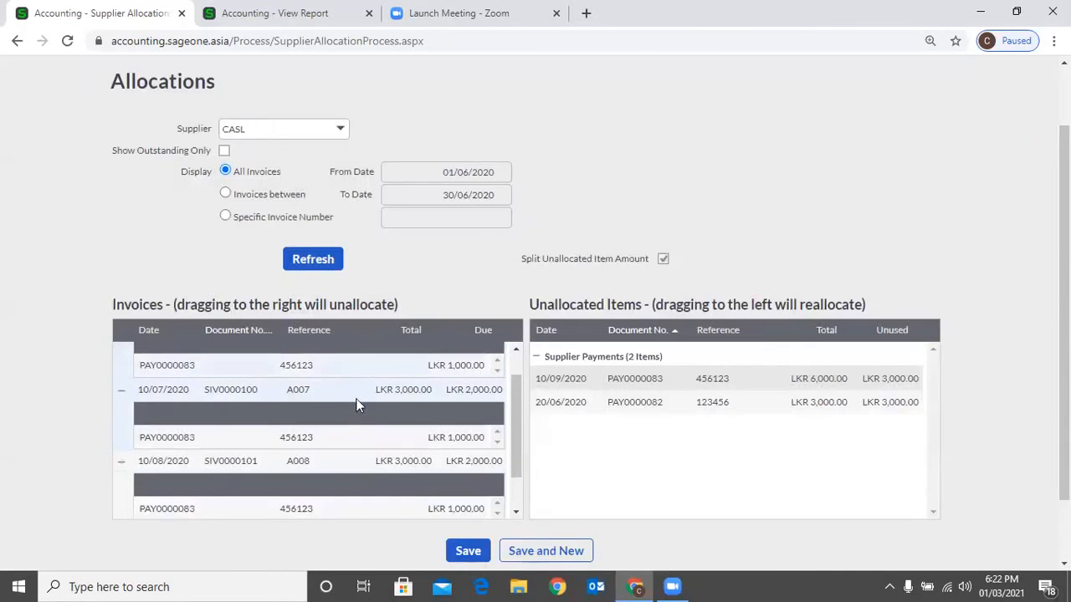
# - Allocate the remaining LKR 3,000 of payment PAY0000083 to invoice SIV0000102
pyautogui.scroll(-1, 420, 398)
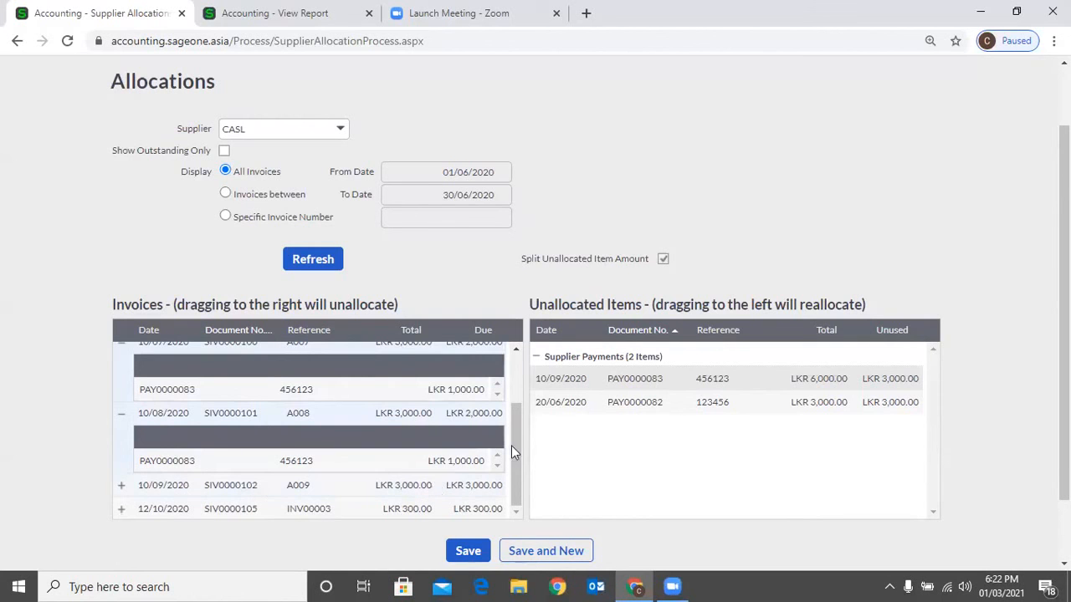
pyautogui.moveTo(481, 487); pyautogui.dragTo(521, 322)
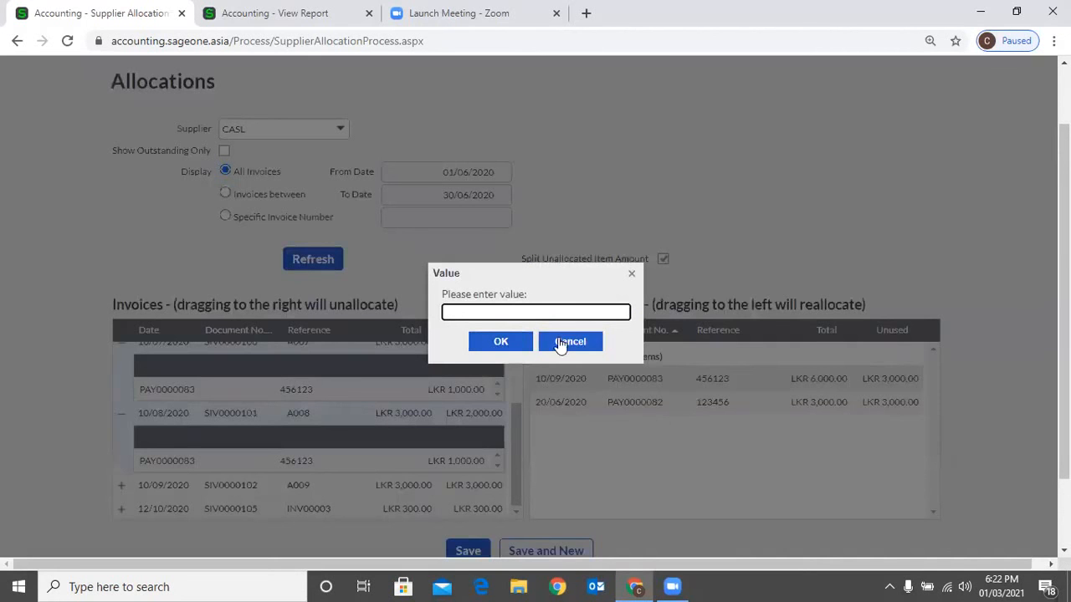
pyautogui.write('3000')
pyautogui.press('Return')
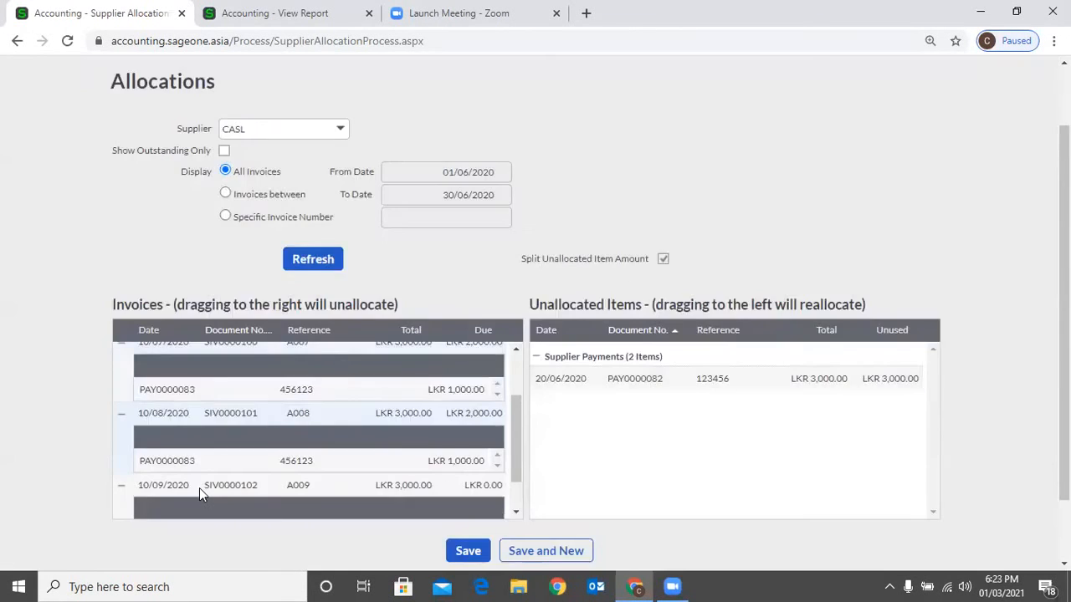
# - Unallocate the portions of payment PAY0000083 from invoices SIV0000101 and SIV0000102
pyautogui.scroll(-1, 199, 488)
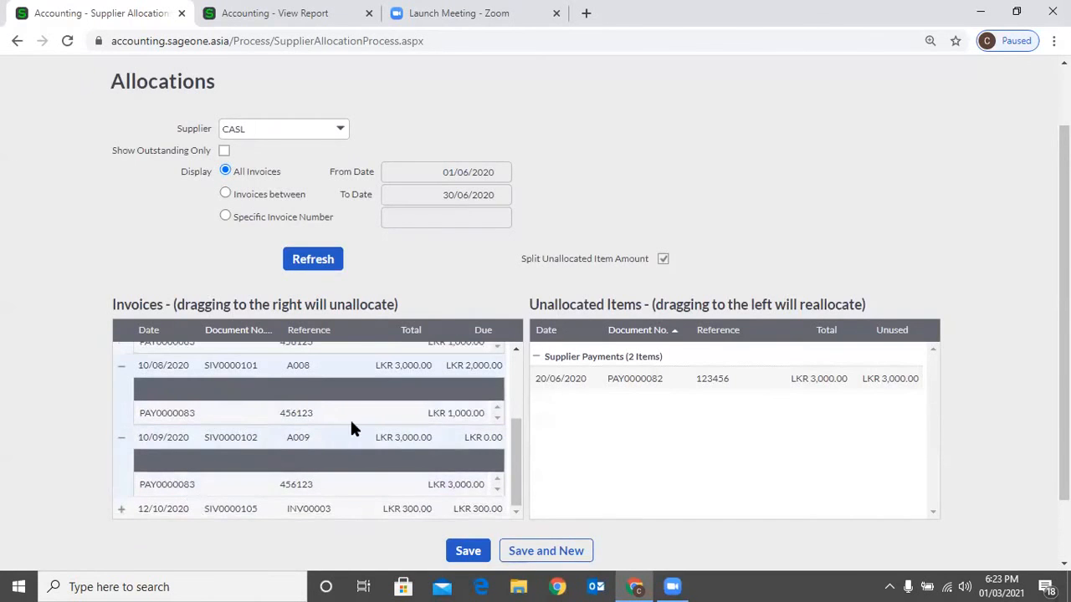
pyautogui.scroll(1, 348, 430)
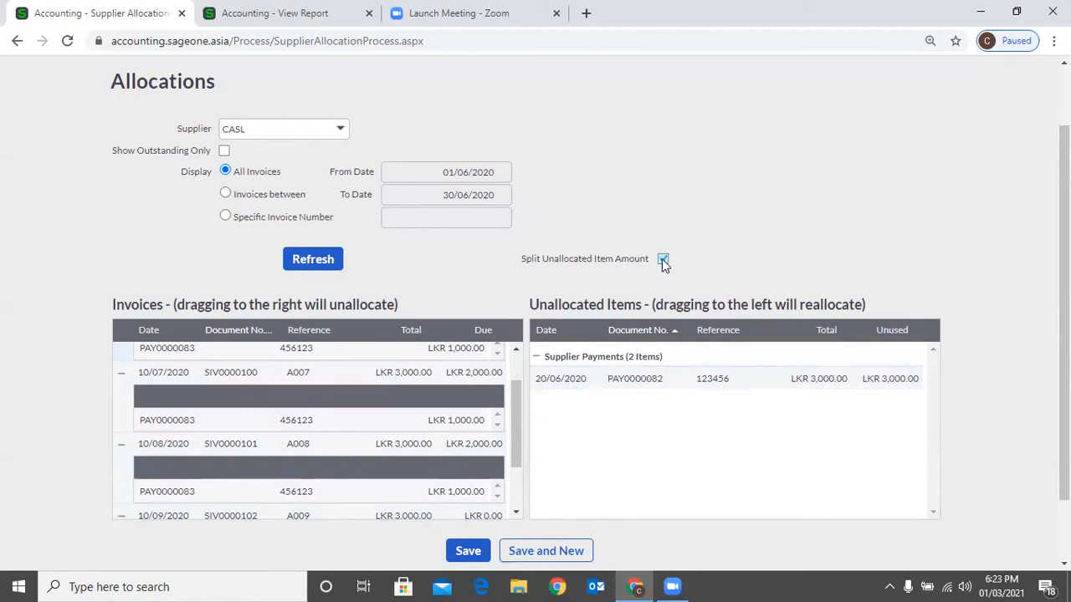
pyautogui.scroll(-2, 442, 383)
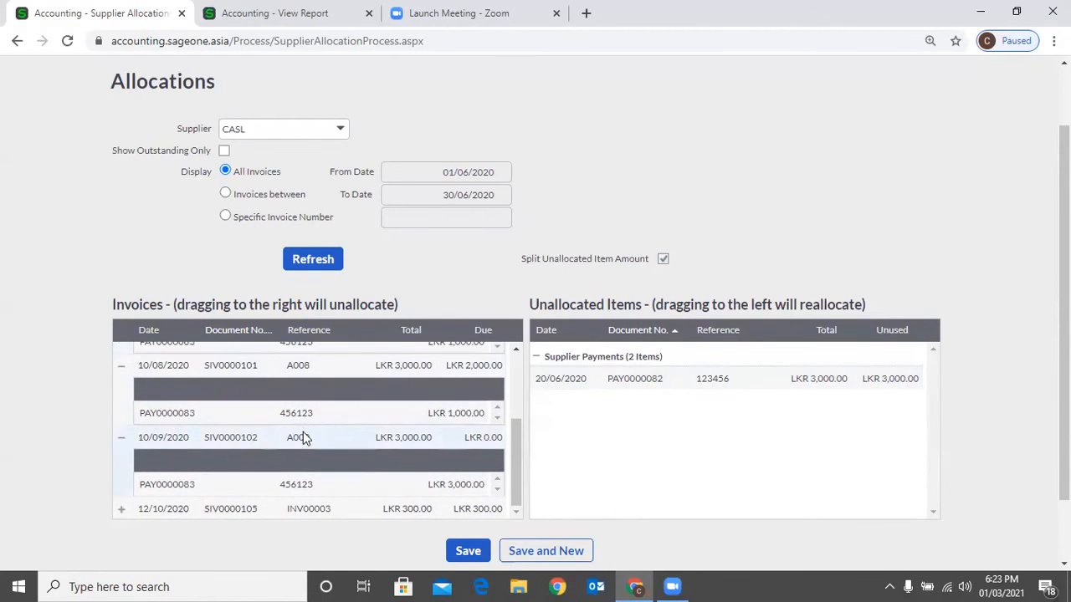
pyautogui.scroll(-1, 302, 431)
pyautogui.moveTo(298, 414); pyautogui.dragTo(624, 360)
pyautogui.moveTo(372, 348); pyautogui.dragTo(707, 339)
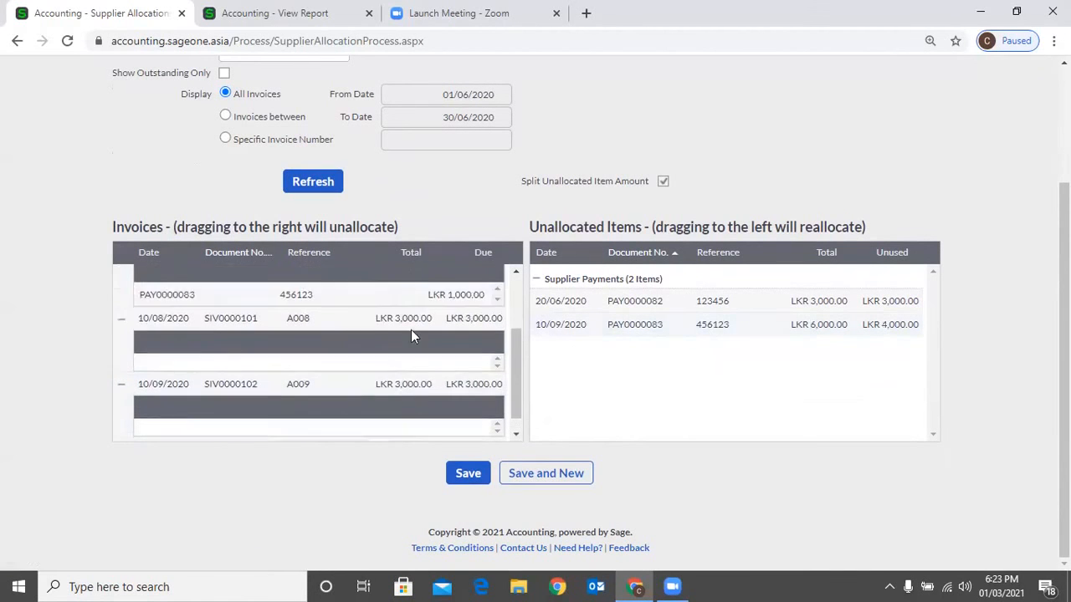